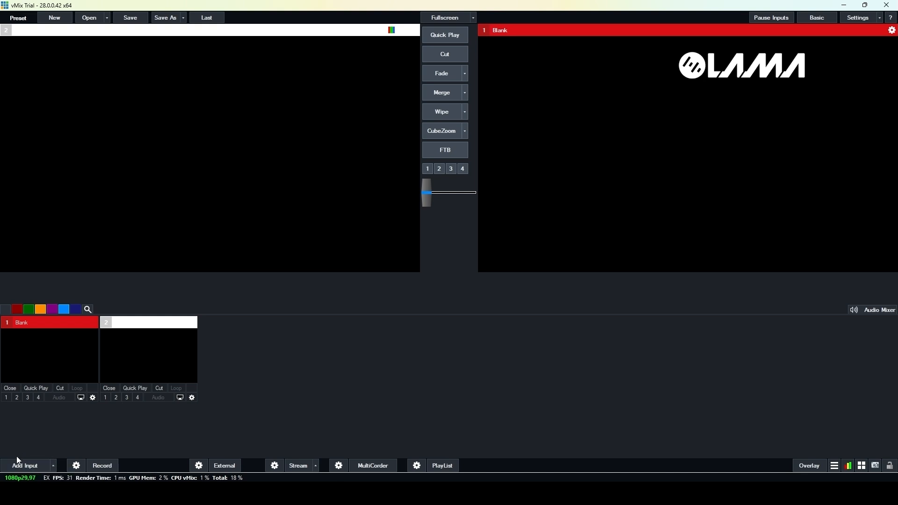
Step: Add an audio input that uses the LAMA ASIO device with channels LAMA 1 + LAMA 2
{"action": "left_click", "coordinate": [24, 466]}
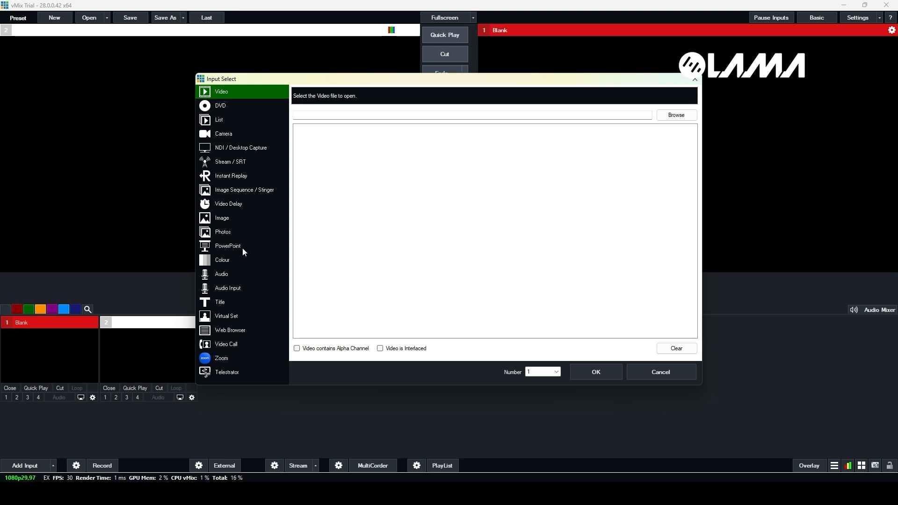
{"action": "left_click", "coordinate": [237, 289]}
{"action": "left_click", "coordinate": [405, 98]}
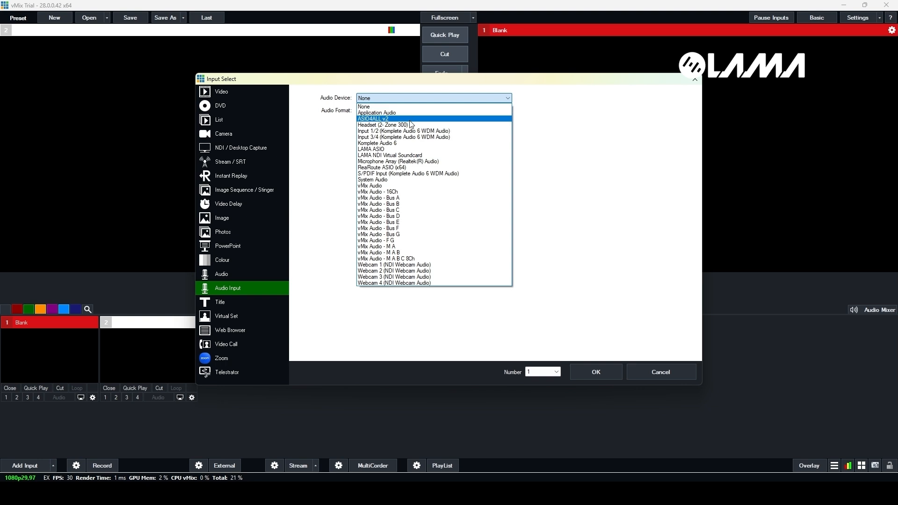
{"action": "left_click", "coordinate": [416, 149]}
{"action": "left_click", "coordinate": [407, 123]}
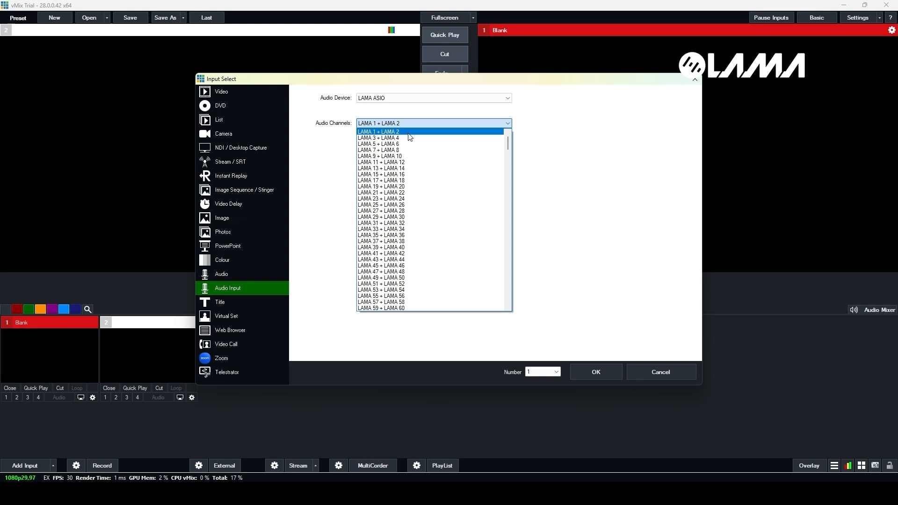
{"action": "left_click", "coordinate": [409, 132]}
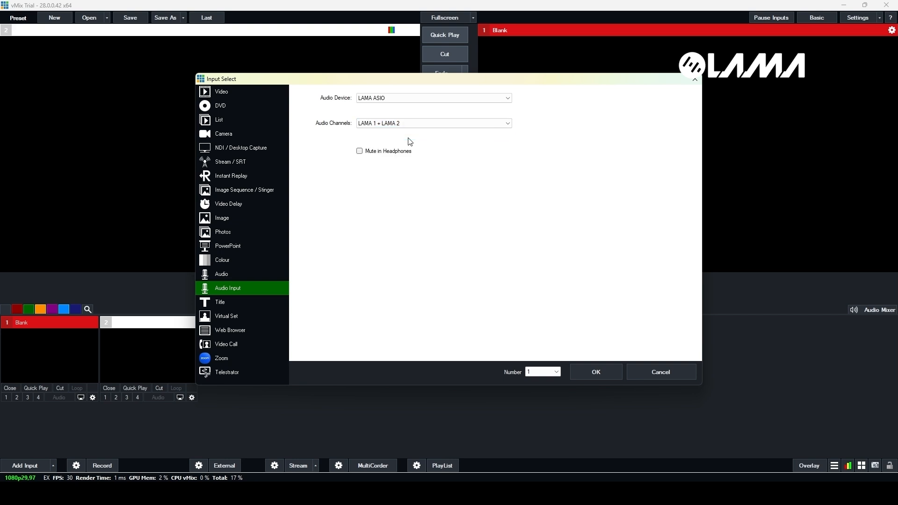
{"action": "left_click", "coordinate": [596, 373]}
Step: Add a second audio input from the LAMA ASIO device using channels LAMA 3 + LAMA 4
{"action": "left_click", "coordinate": [38, 470]}
{"action": "left_click", "coordinate": [242, 292]}
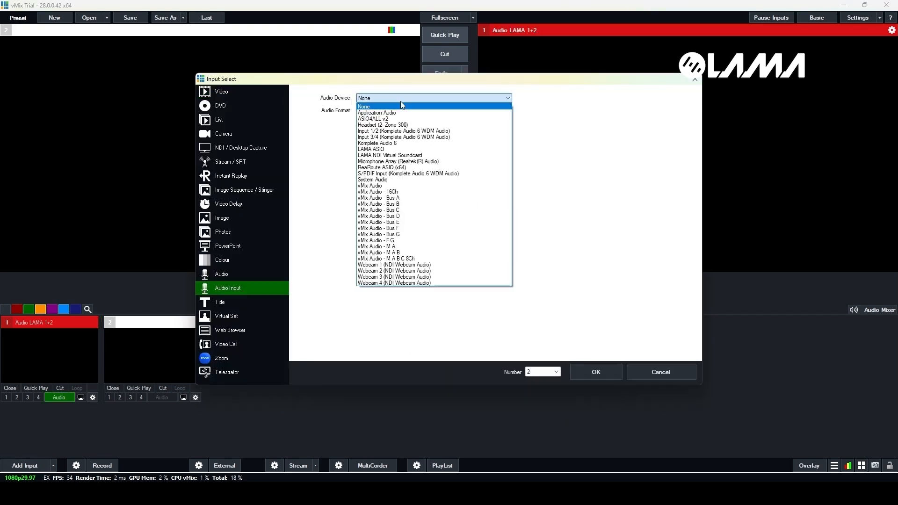
{"action": "left_click", "coordinate": [404, 140]}
{"action": "left_click", "coordinate": [403, 132]}
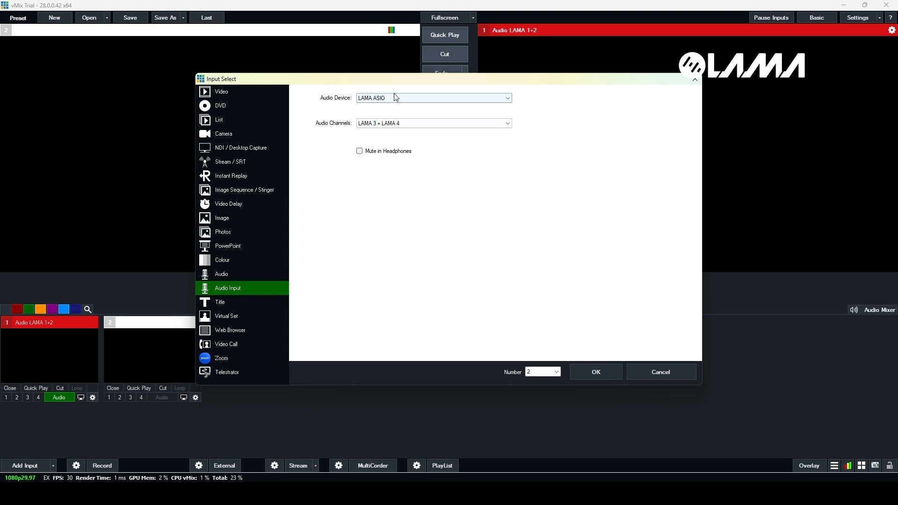
{"action": "left_click", "coordinate": [596, 373]}
Step: Add a third audio input from the LAMA ASIO device using channels LAMA 5 + LAMA 6
{"action": "left_click", "coordinate": [25, 465]}
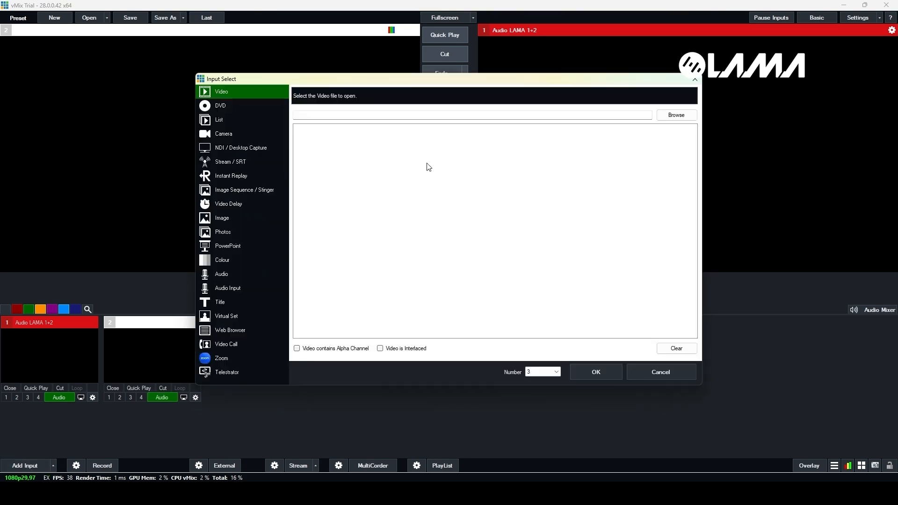
{"action": "left_click", "coordinate": [229, 279]}
{"action": "left_click", "coordinate": [233, 291]}
{"action": "left_click", "coordinate": [394, 98]}
{"action": "left_click", "coordinate": [394, 150]}
{"action": "left_click", "coordinate": [433, 123]}
{"action": "left_click", "coordinate": [404, 141]}
{"action": "left_click", "coordinate": [596, 372]}
Step: Add a fourth audio input from the LAMA ASIO device using channels LAMA 7 + LAMA 8
{"action": "left_click", "coordinate": [24, 465]}
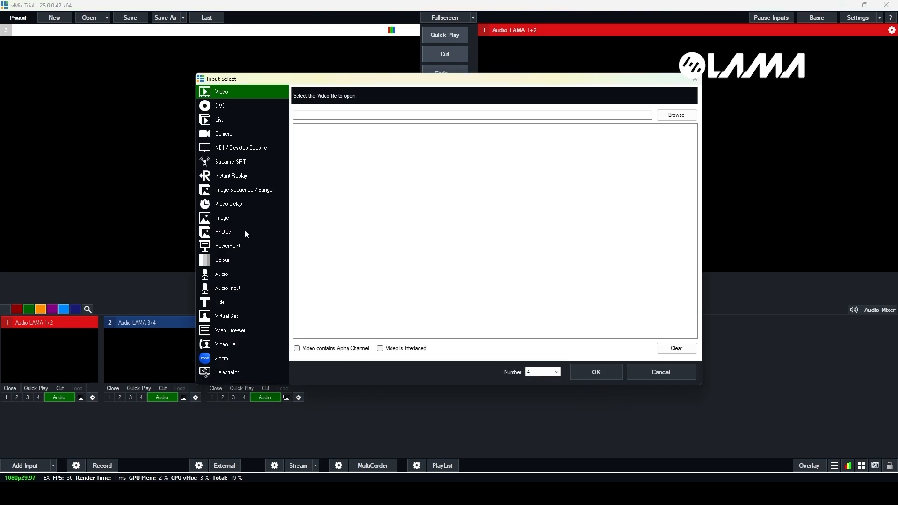
{"action": "left_click", "coordinate": [228, 288]}
{"action": "left_click", "coordinate": [394, 98]}
{"action": "left_click", "coordinate": [394, 151]}
{"action": "left_click", "coordinate": [398, 124]}
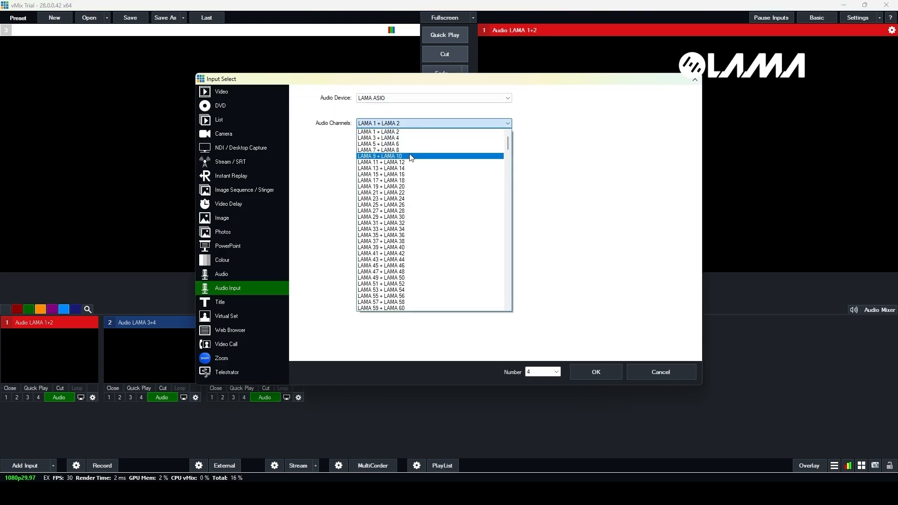
{"action": "left_click", "coordinate": [409, 156]}
{"action": "left_click", "coordinate": [592, 374]}
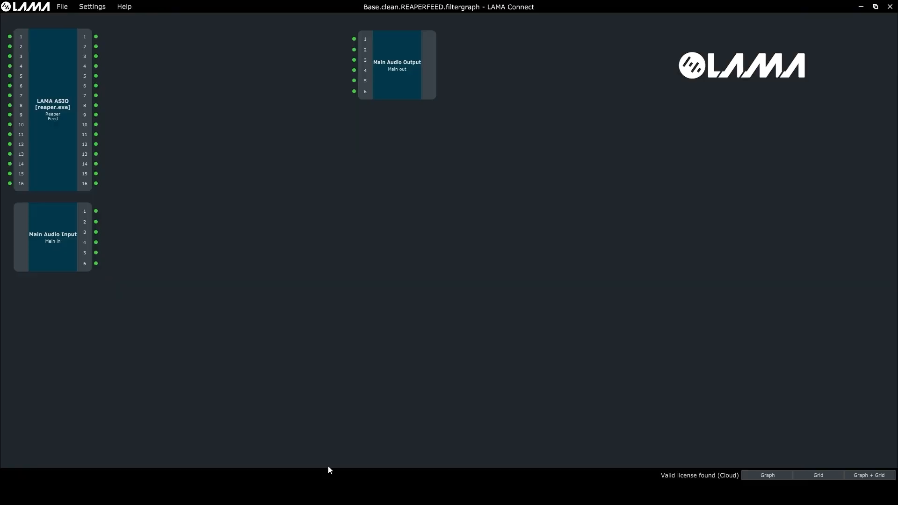
Step: In LAMA Connect, add the LAMA ASIO vMix64.exe node beside the Reaper feed and connect reaper.exe channels 1 to 8 to its channels 1 to 8
{"action": "right_click", "coordinate": [280, 204]}
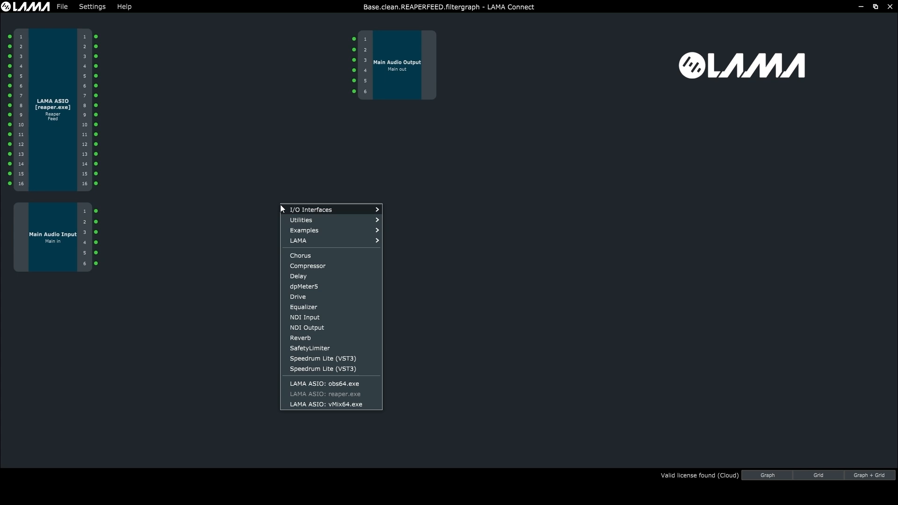
{"action": "left_click", "coordinate": [346, 405]}
{"action": "left_click_drag", "start_coordinate": [277, 196], "coordinate": [292, 221]}
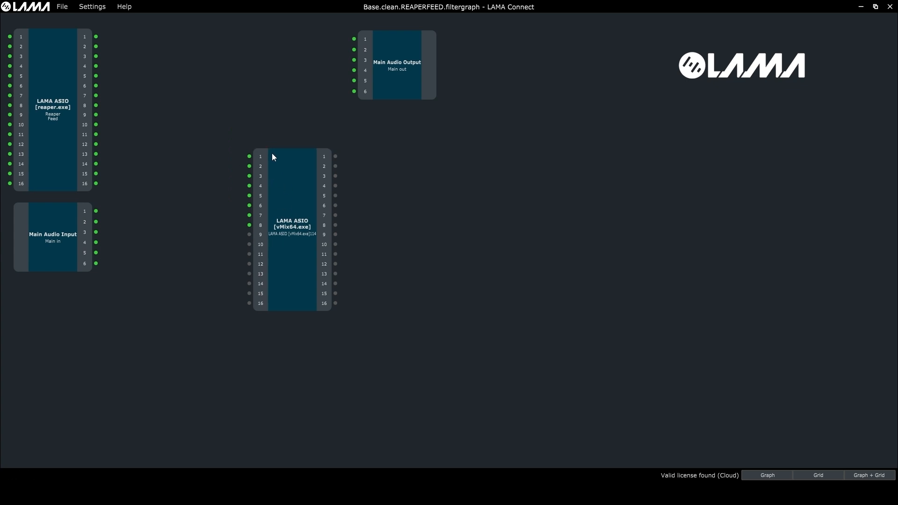
{"action": "left_click_drag", "start_coordinate": [290, 231], "coordinate": [283, 207]}
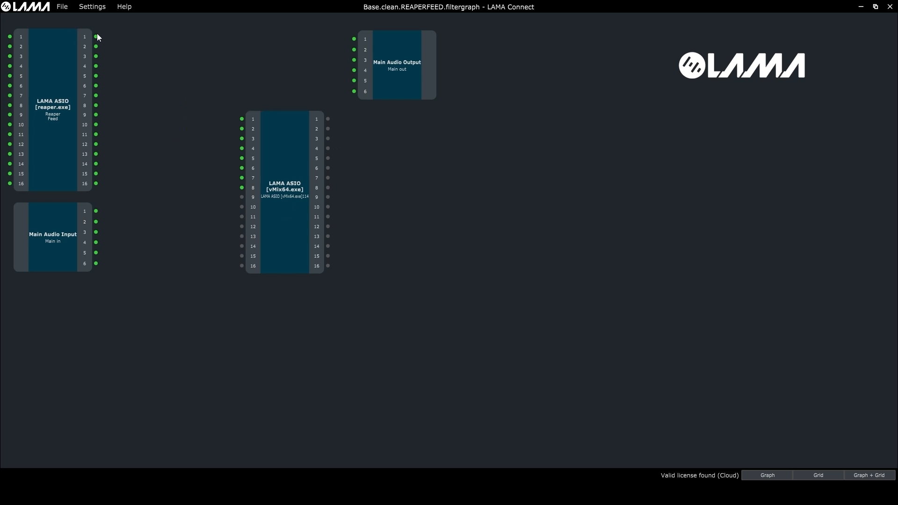
{"action": "left_click_drag", "start_coordinate": [96, 36], "coordinate": [243, 119]}
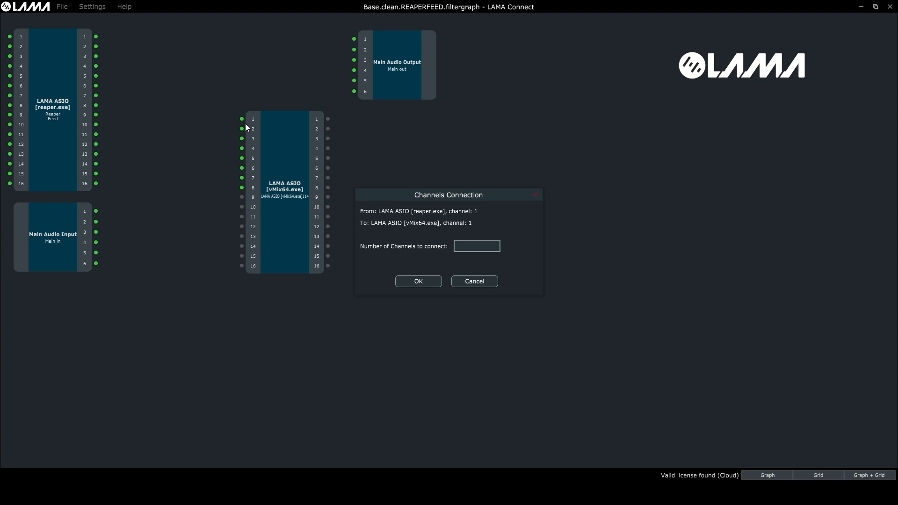
{"action": "left_click", "coordinate": [418, 281]}
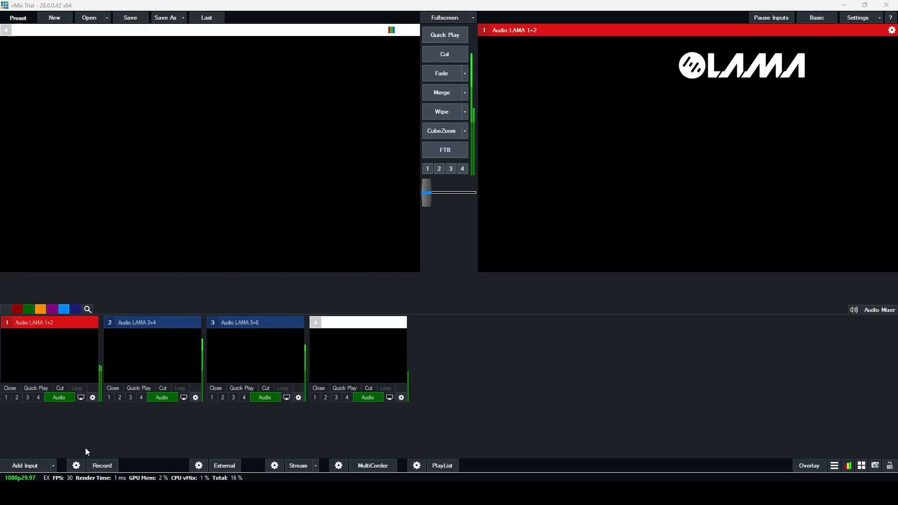
Step: In vMix, toggle the audio of the four LAMA inputs one at a time to check each signal, and review the routing in LAMA Connect
{"action": "left_click", "coordinate": [368, 397]}
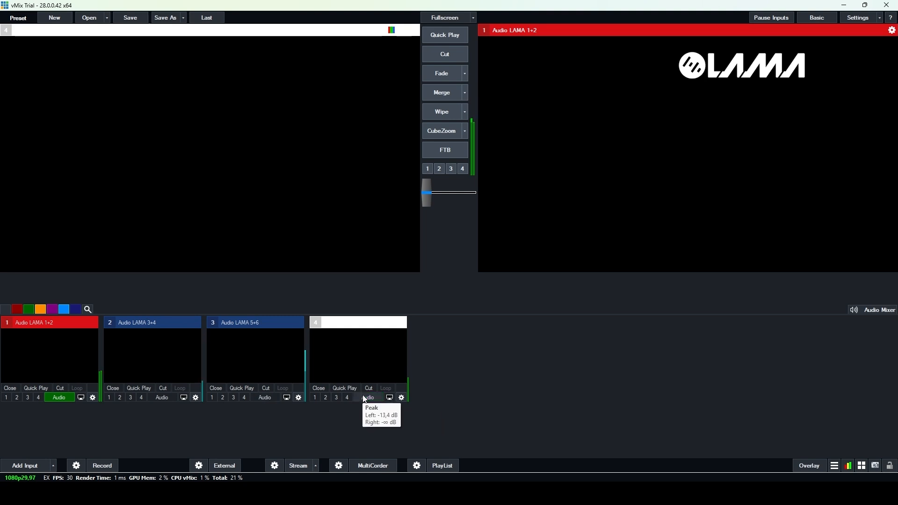
{"action": "left_click", "coordinate": [67, 397]}
{"action": "left_click", "coordinate": [167, 400]}
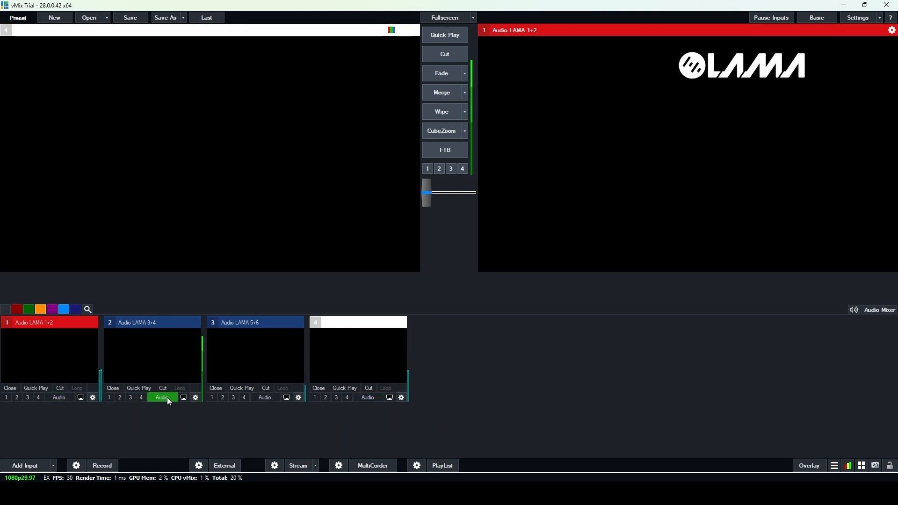
{"action": "left_click", "coordinate": [167, 397]}
{"action": "left_click", "coordinate": [266, 398]}
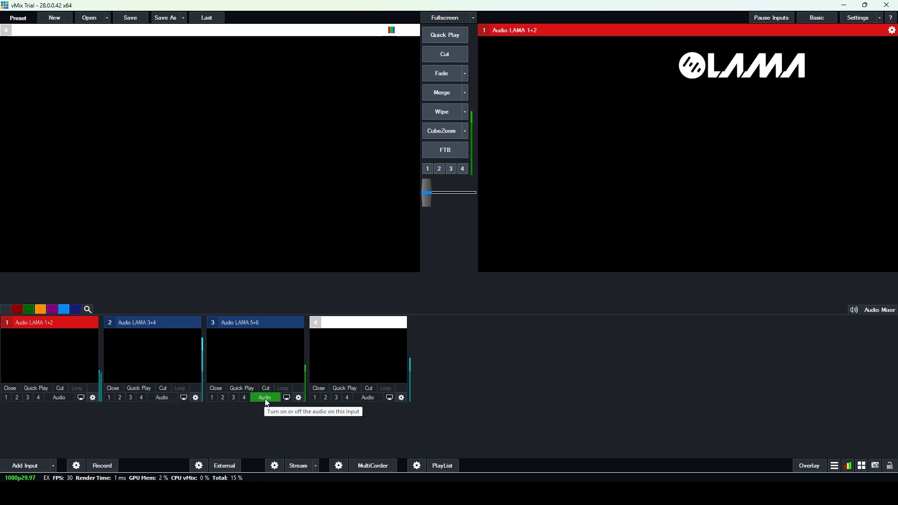
{"action": "left_click", "coordinate": [265, 399]}
{"action": "left_click", "coordinate": [368, 398]}
{"action": "left_click", "coordinate": [369, 397]}
{"action": "key", "text": "alt+Tab"}
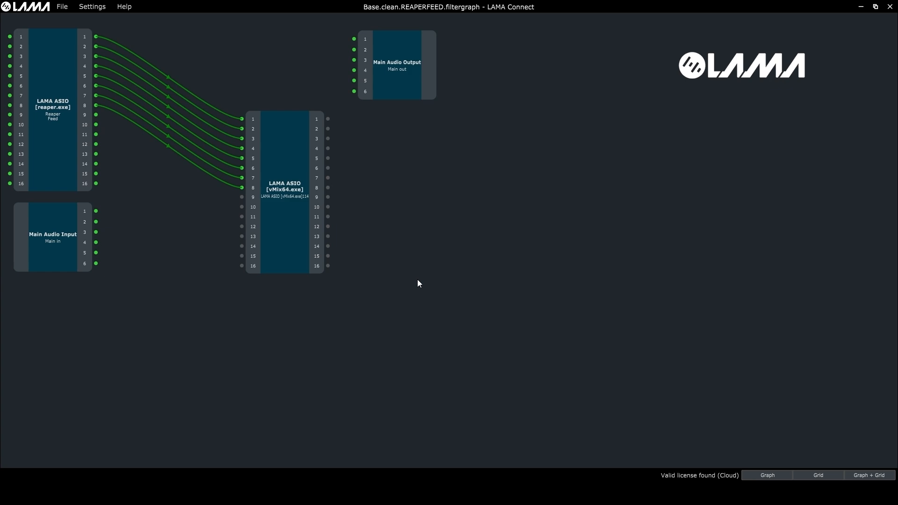
{"action": "key", "text": "alt+Tab"}
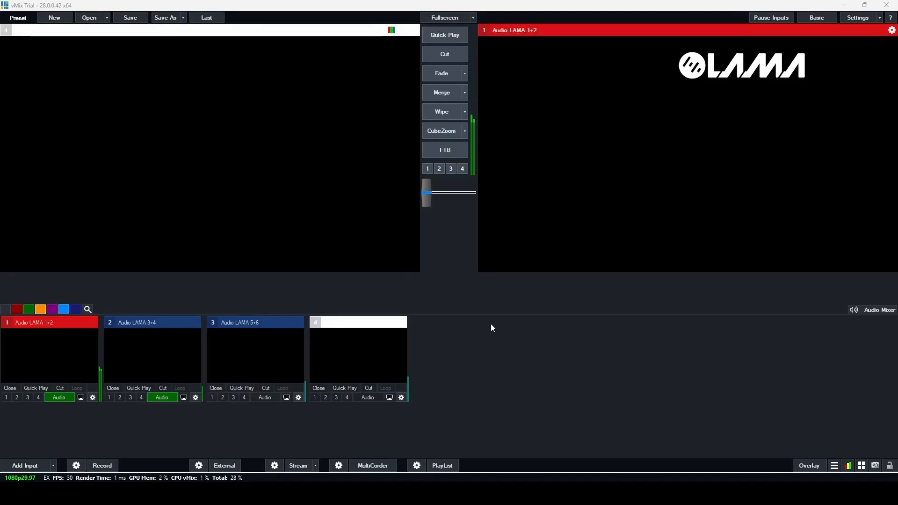
Step: Show and pin the audio mixer, and remove the LAMA 5+6 and LAMA 7+8 inputs from the Master bus
{"action": "left_click", "coordinate": [878, 310]}
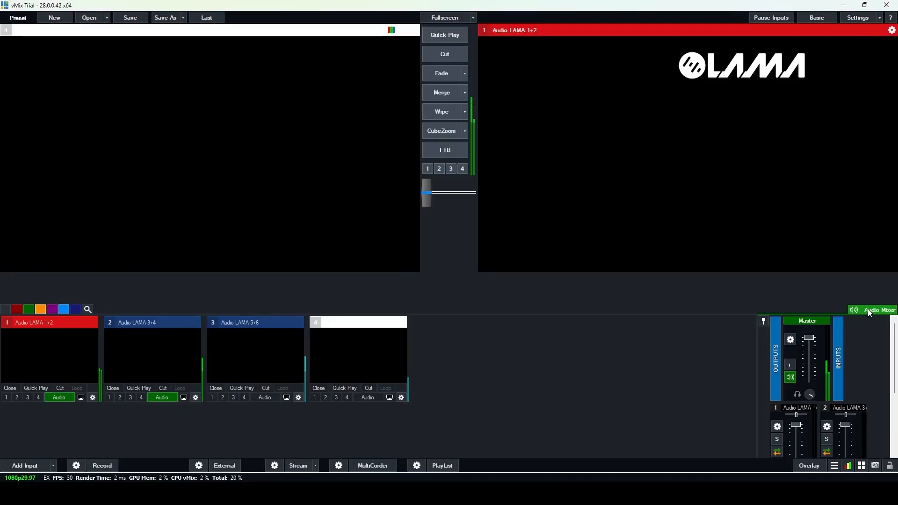
{"action": "left_click", "coordinate": [763, 322]}
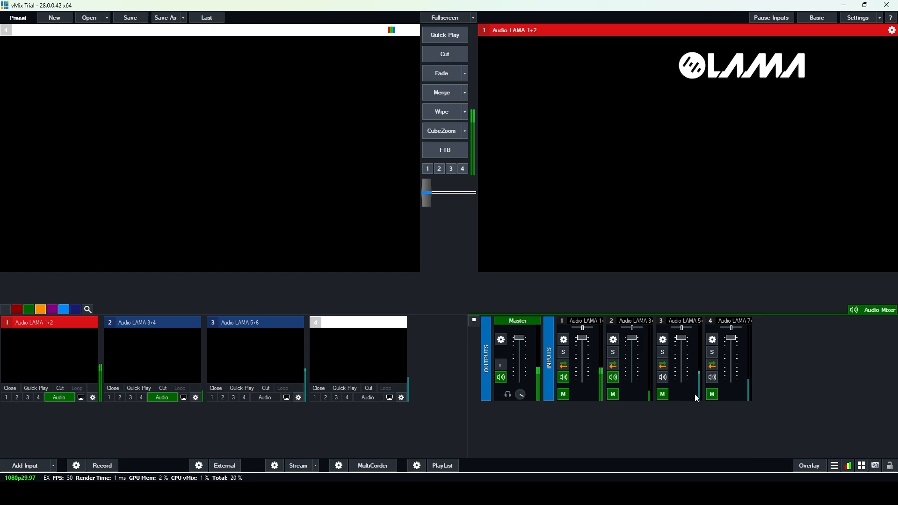
{"action": "left_click", "coordinate": [664, 395]}
{"action": "left_click", "coordinate": [713, 394]}
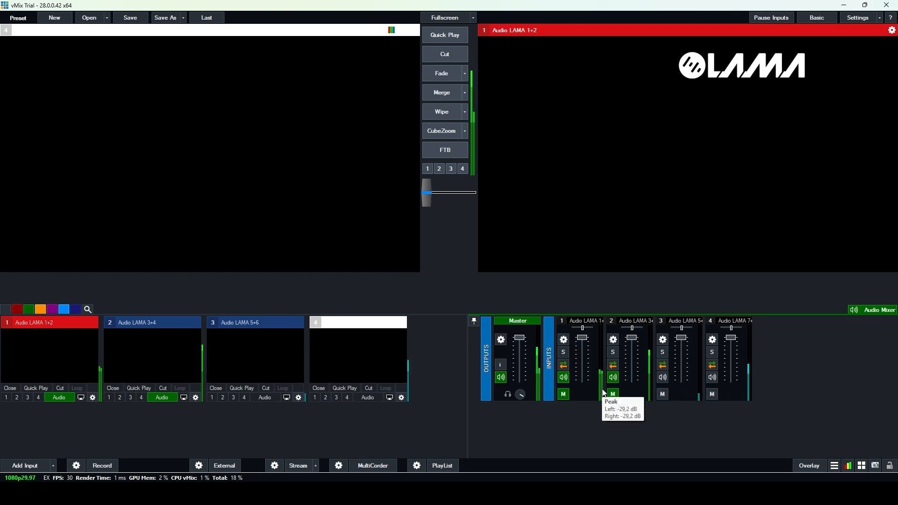
Step: Slightly lower the mixer volume faders of the LAMA 1+2 and LAMA 3+4 inputs
{"action": "mouse_move", "coordinate": [633, 344]}
{"action": "left_click_drag", "start_coordinate": [632, 340], "coordinate": [634, 344]}
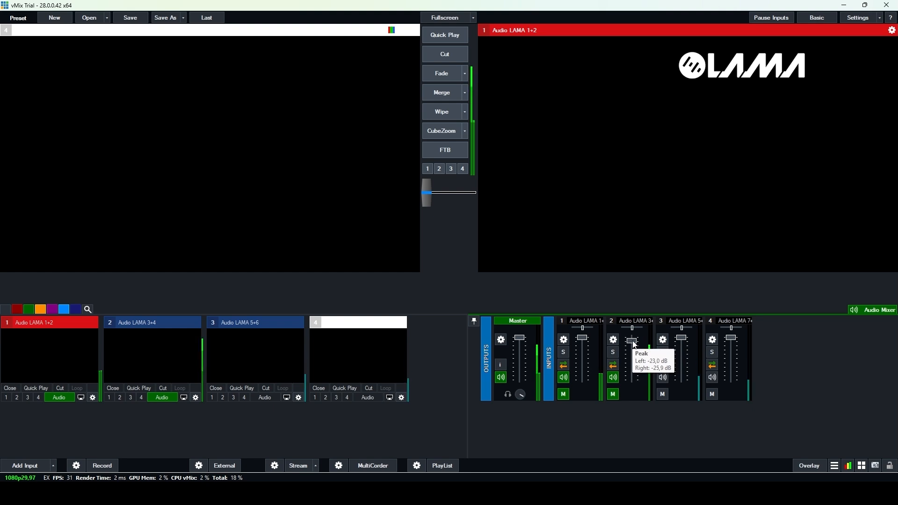
{"action": "left_click_drag", "start_coordinate": [633, 341], "coordinate": [634, 348]}
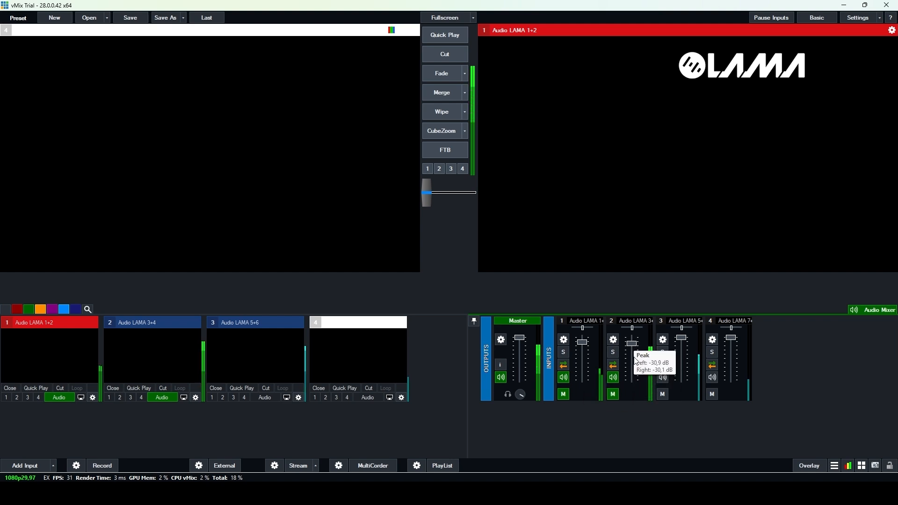
Step: In the audio output settings, set the Master Output device to LAMA ASIO
{"action": "left_click", "coordinate": [850, 18]}
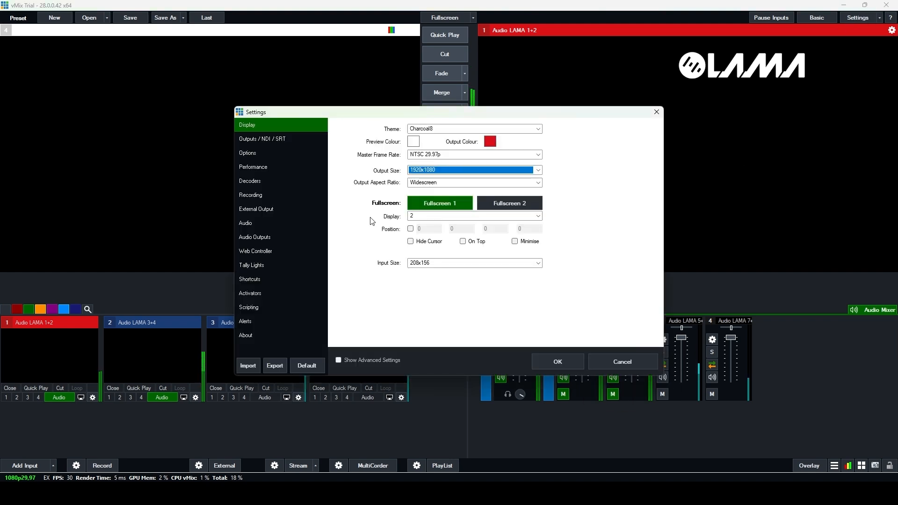
{"action": "left_click", "coordinate": [248, 224]}
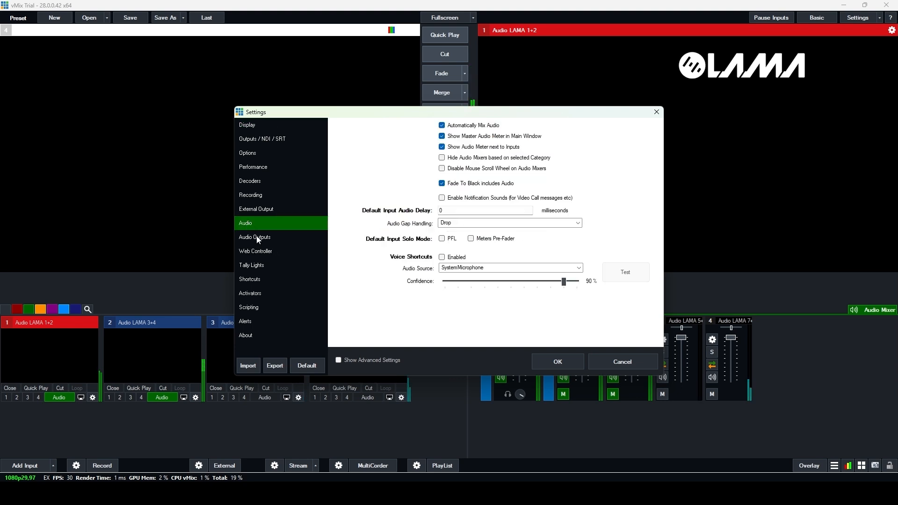
{"action": "left_click", "coordinate": [256, 237]}
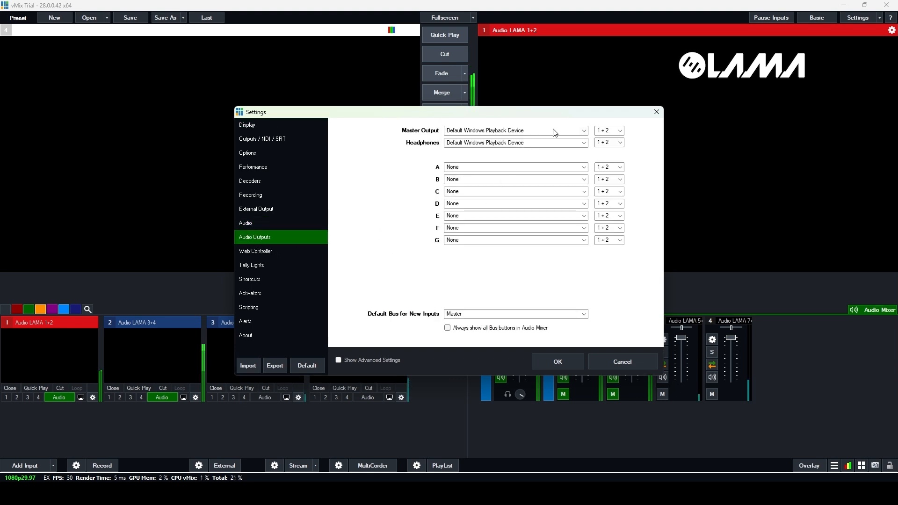
{"action": "left_click", "coordinate": [525, 129]}
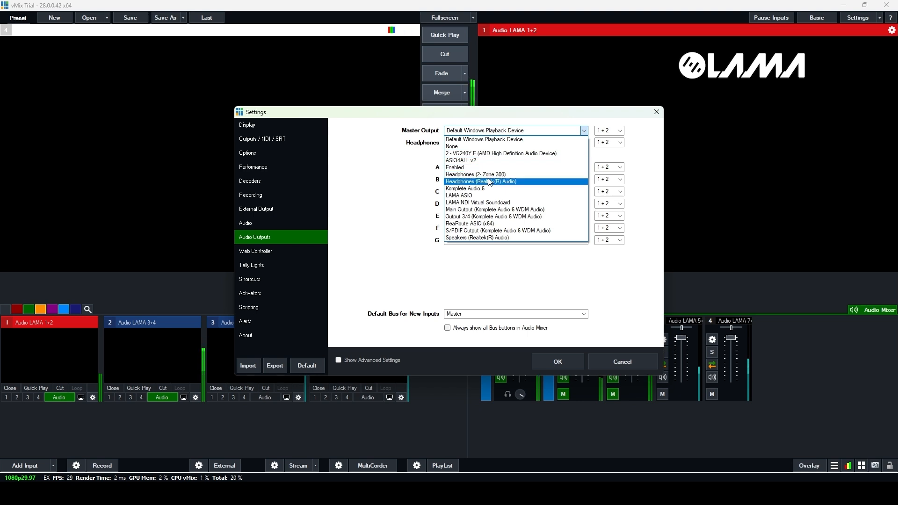
{"action": "left_click", "coordinate": [459, 196]}
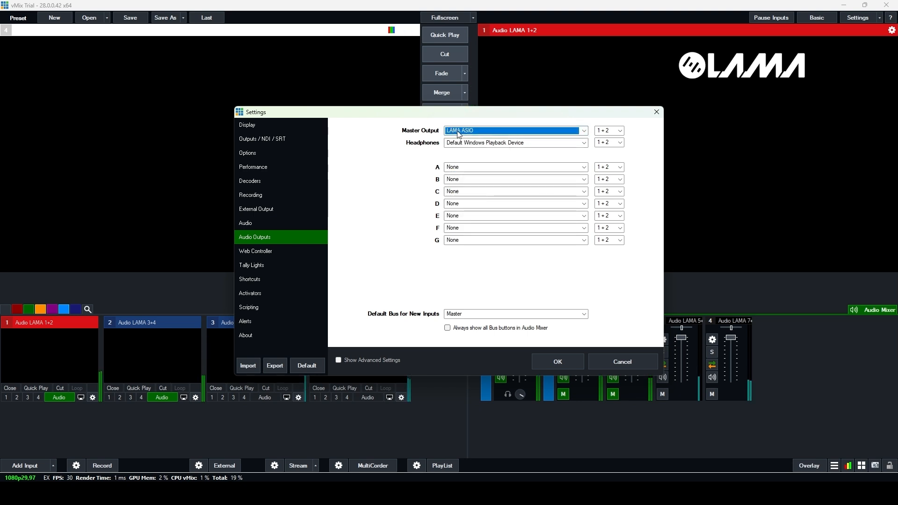
Step: Assign output bus A to the LAMA ASIO device on channels 3+4
{"action": "left_click", "coordinate": [484, 172]}
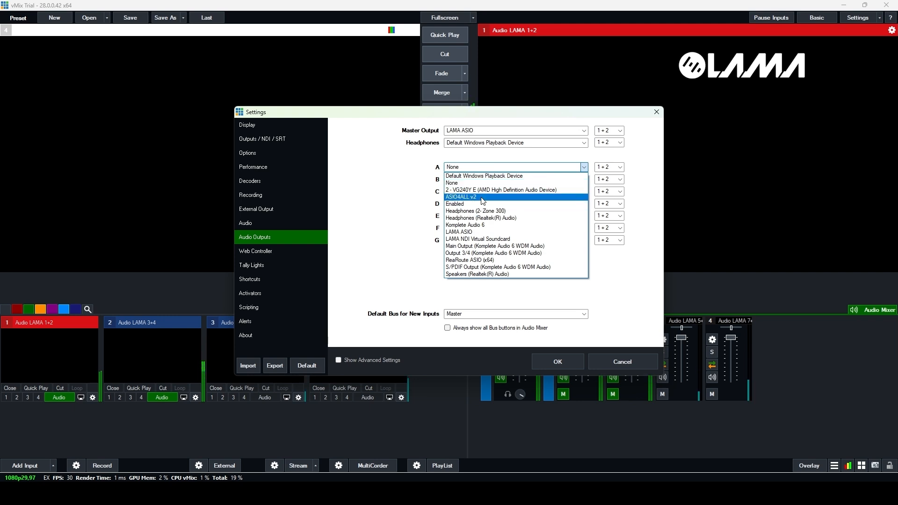
{"action": "left_click", "coordinate": [467, 233]}
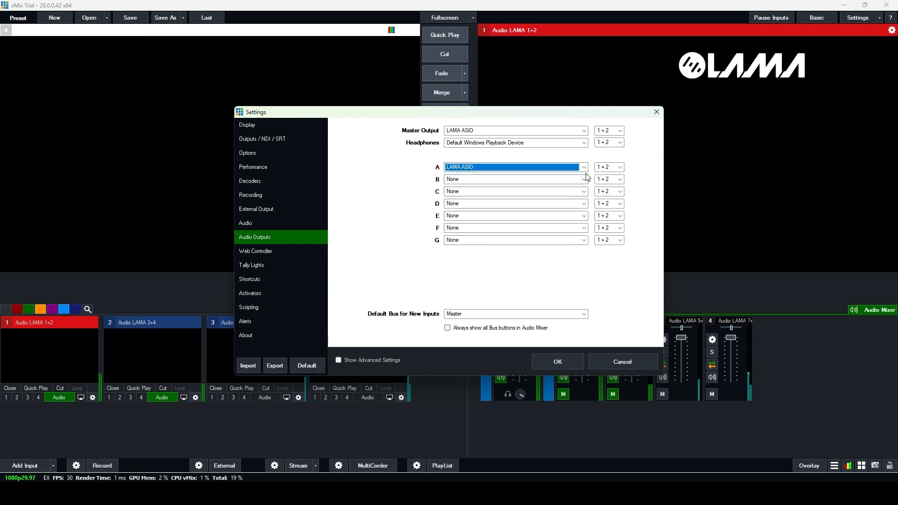
{"action": "left_click", "coordinate": [618, 167]}
{"action": "left_click", "coordinate": [608, 183]}
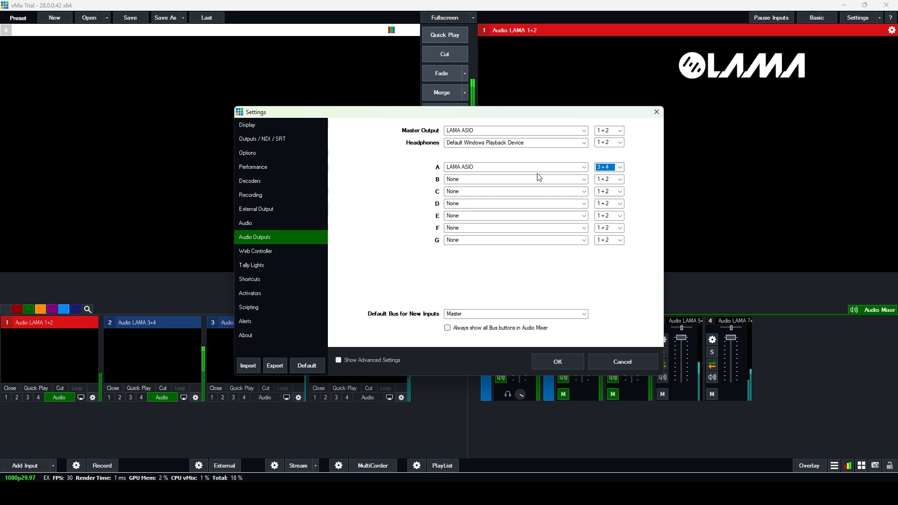
Step: Assign output bus B to the LAMA ASIO device on channels 5+6
{"action": "left_click", "coordinate": [498, 182]}
{"action": "left_click", "coordinate": [463, 244]}
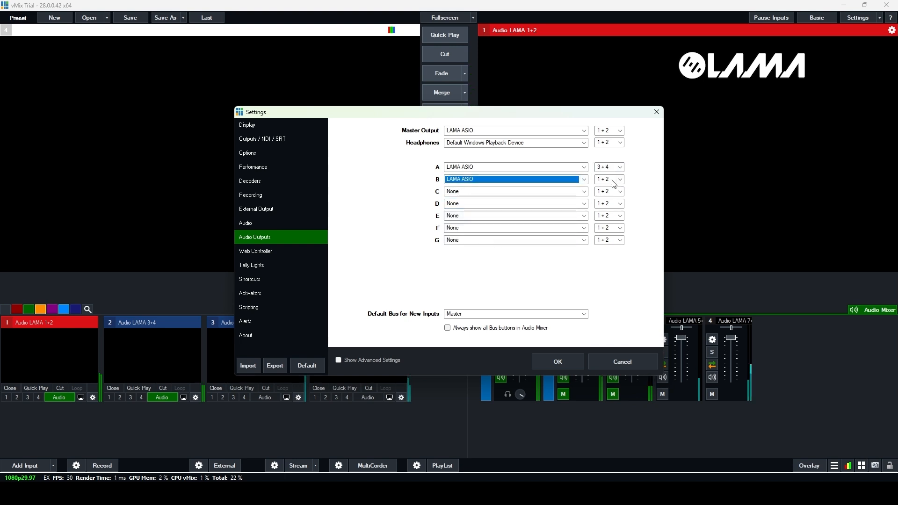
{"action": "left_click", "coordinate": [620, 179]}
{"action": "left_click", "coordinate": [604, 202]}
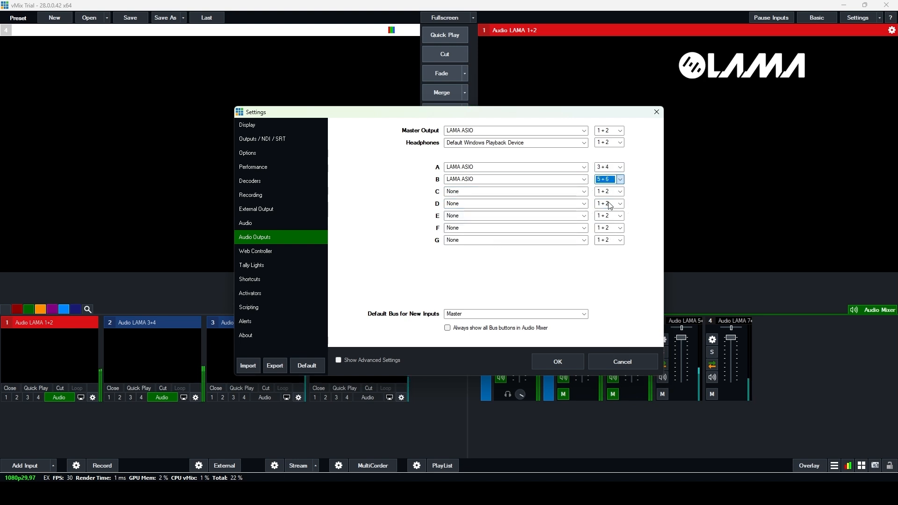
Step: Assign output bus C to the LAMA ASIO device on channels 7+8
{"action": "left_click", "coordinate": [499, 192]}
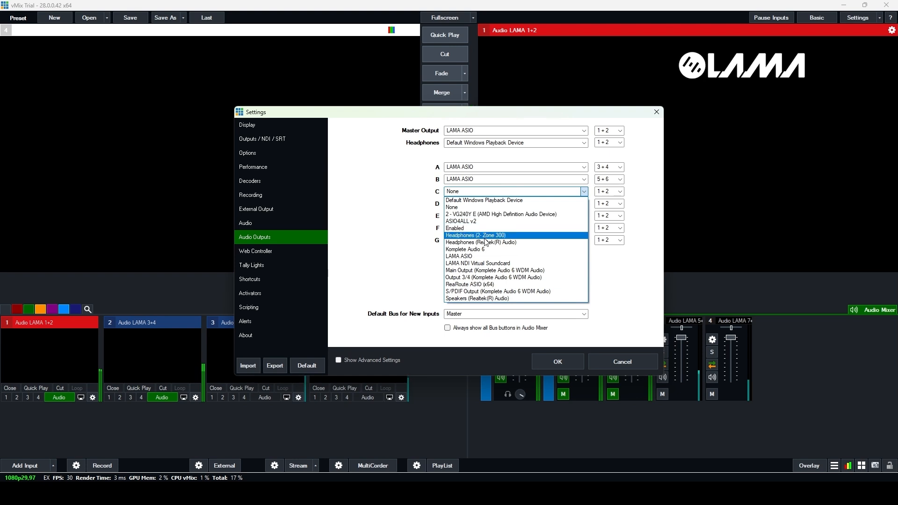
{"action": "left_click", "coordinate": [491, 256]}
{"action": "left_click", "coordinate": [610, 192]}
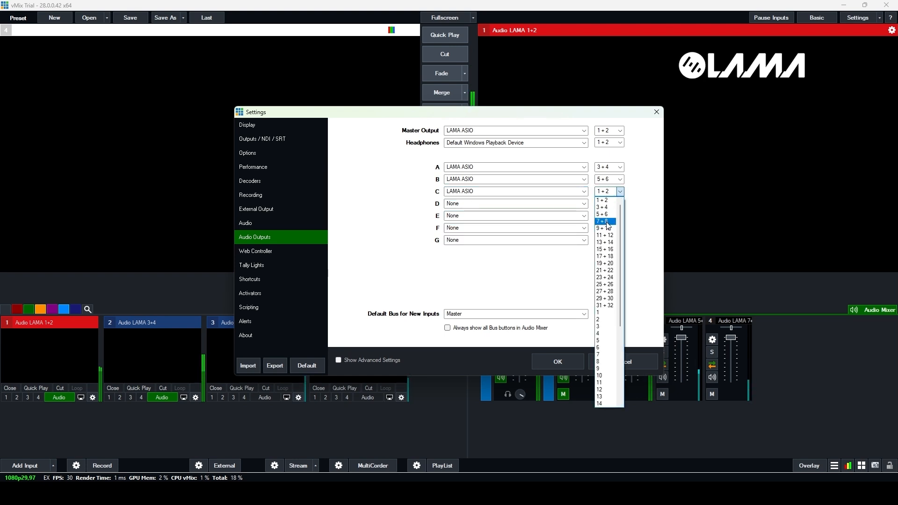
{"action": "left_click", "coordinate": [607, 222]}
Step: Assign output bus D to LAMA ASIO on channels 9+10 and restart vMix to apply the changes
{"action": "left_click", "coordinate": [502, 205]}
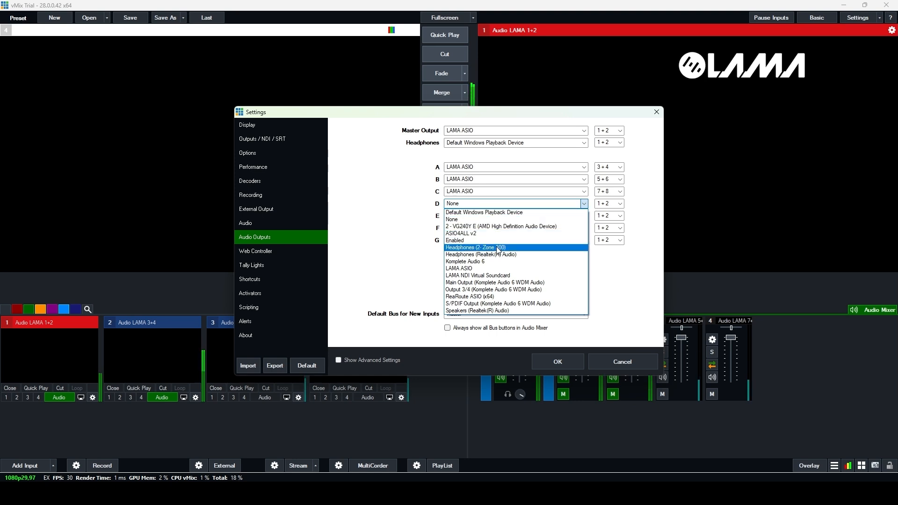
{"action": "left_click", "coordinate": [506, 269]}
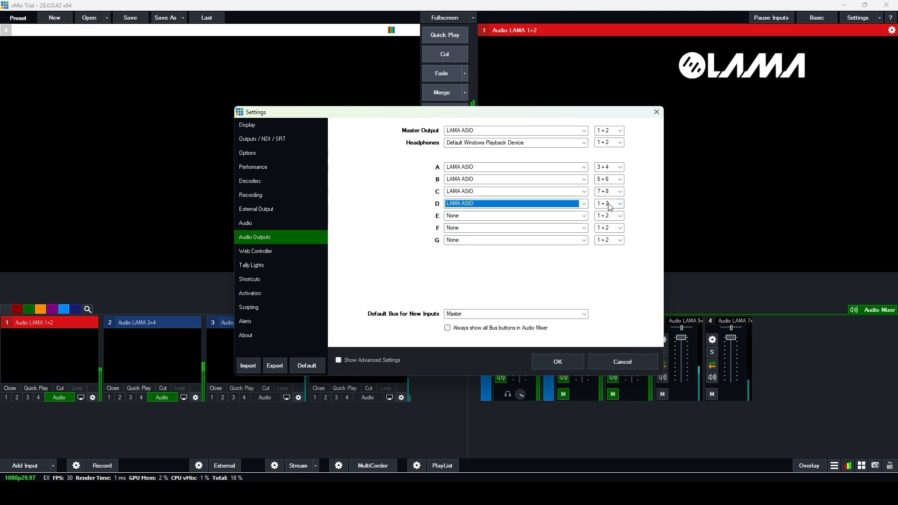
{"action": "left_click", "coordinate": [609, 206]}
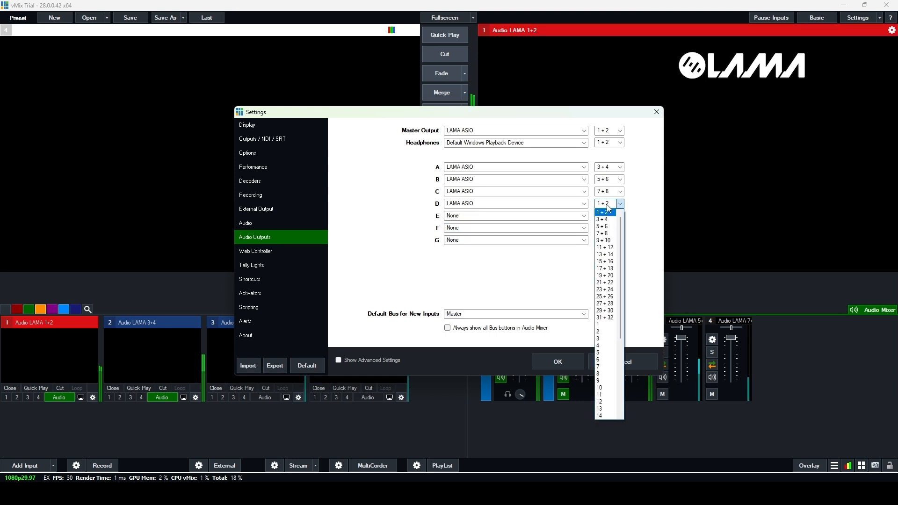
{"action": "left_click", "coordinate": [607, 240]}
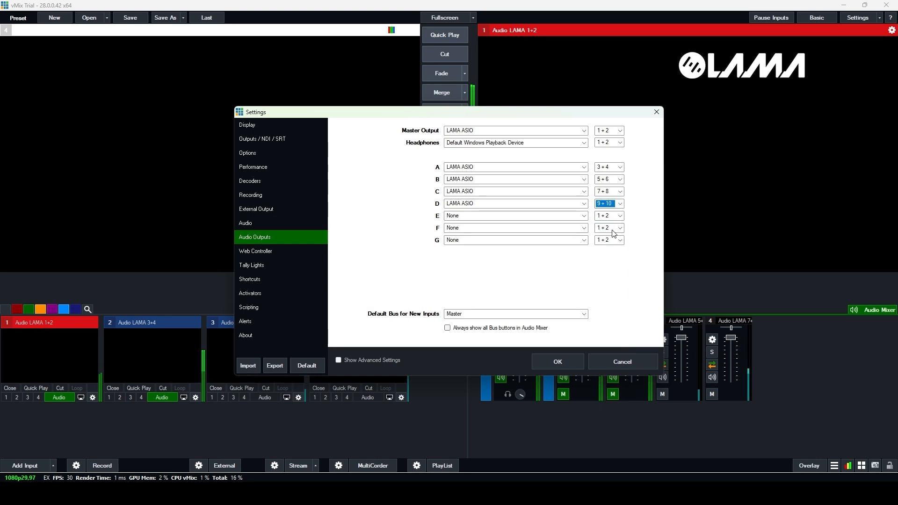
{"action": "left_click", "coordinate": [557, 363]}
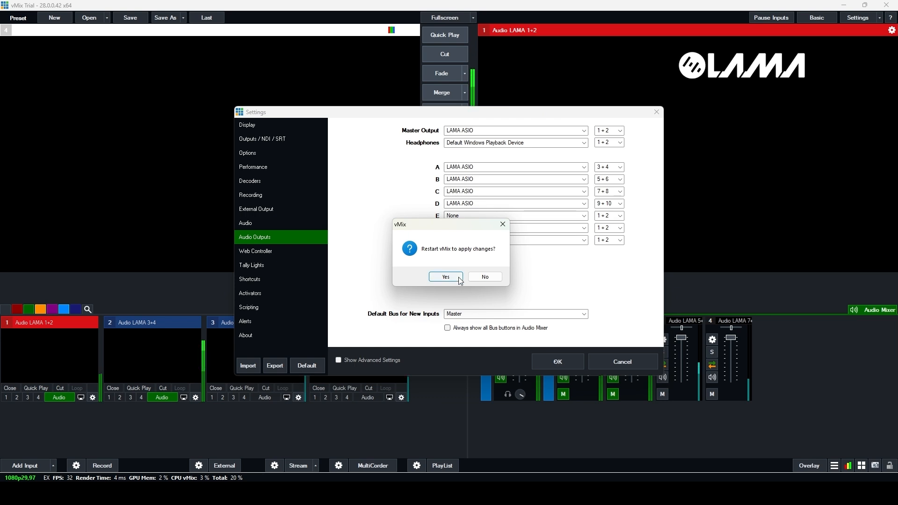
{"action": "left_click", "coordinate": [458, 279]}
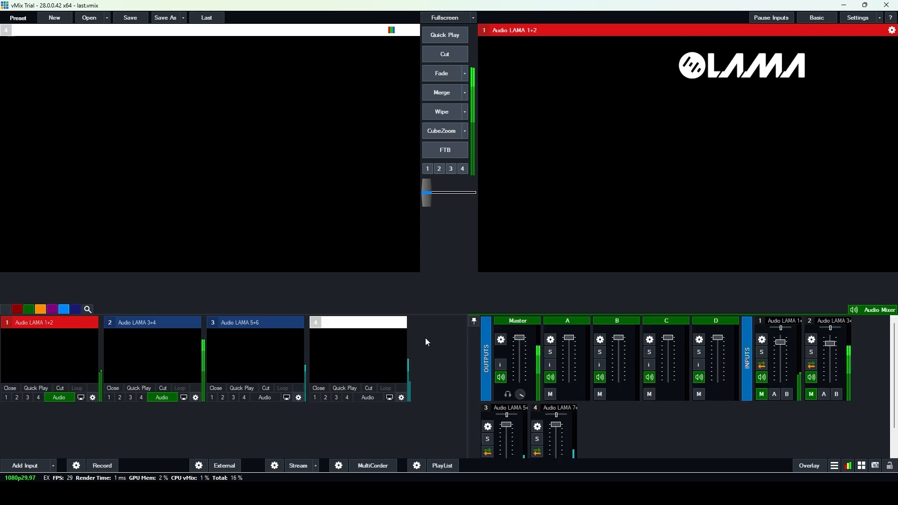
Step: In LAMA Connect, connect outputs 1 and 2 of the vMix ASIO node to Main Audio Output channels 1 and 2
{"action": "key", "text": "alt+Tab"}
{"action": "left_click_drag", "start_coordinate": [328, 119], "coordinate": [355, 39]}
{"action": "left_click_drag", "start_coordinate": [328, 119], "coordinate": [354, 39]}
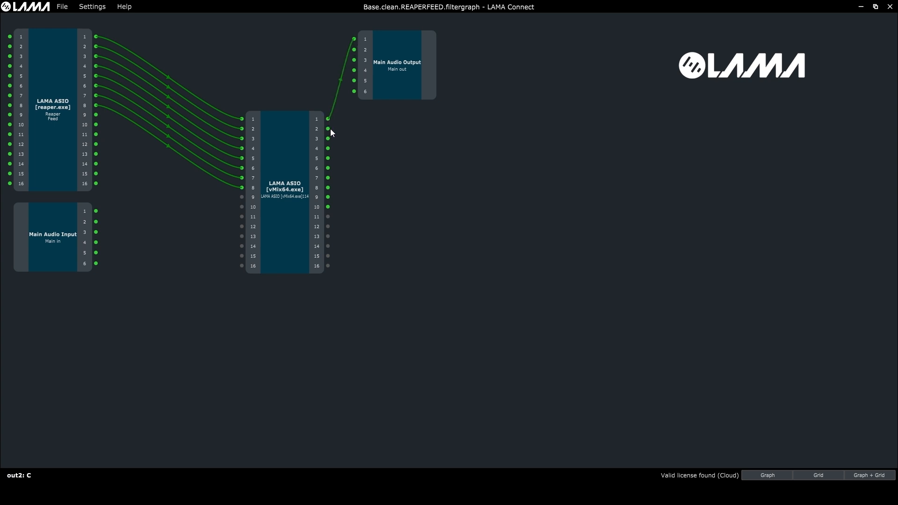
{"action": "left_click_drag", "start_coordinate": [329, 128], "coordinate": [357, 54]}
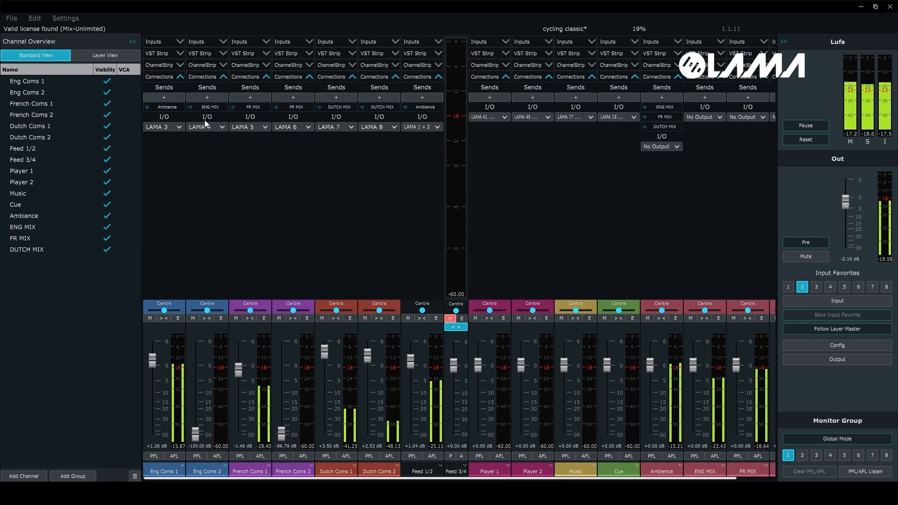
{"action": "left_click", "coordinate": [180, 42]}
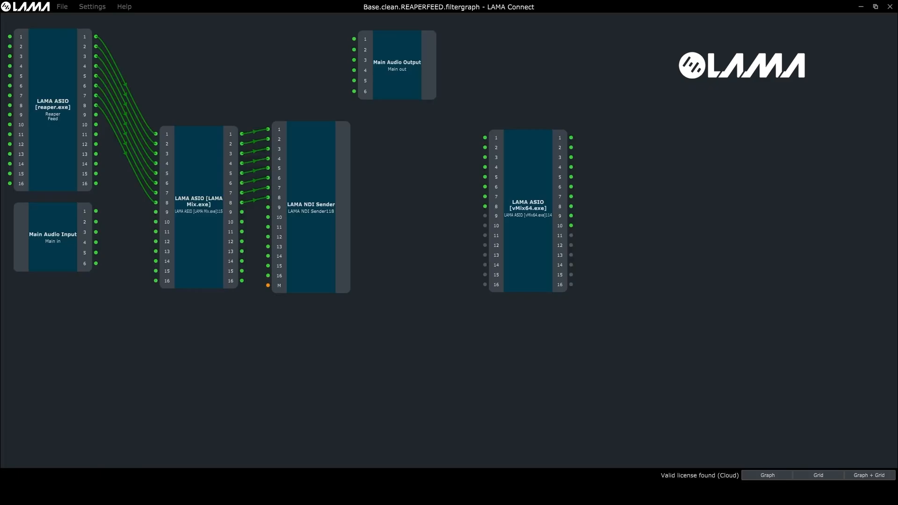
Step: Apply the output name to_vMix to the LAMA NDI Sender and close its settings
{"action": "double_click", "coordinate": [316, 211]}
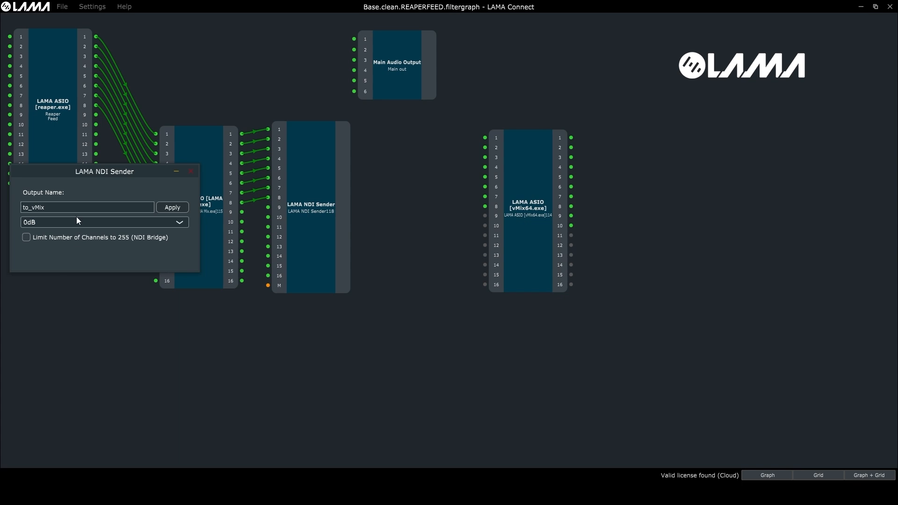
{"action": "left_click", "coordinate": [55, 207]}
{"action": "left_click", "coordinate": [170, 208]}
{"action": "left_click", "coordinate": [191, 171]}
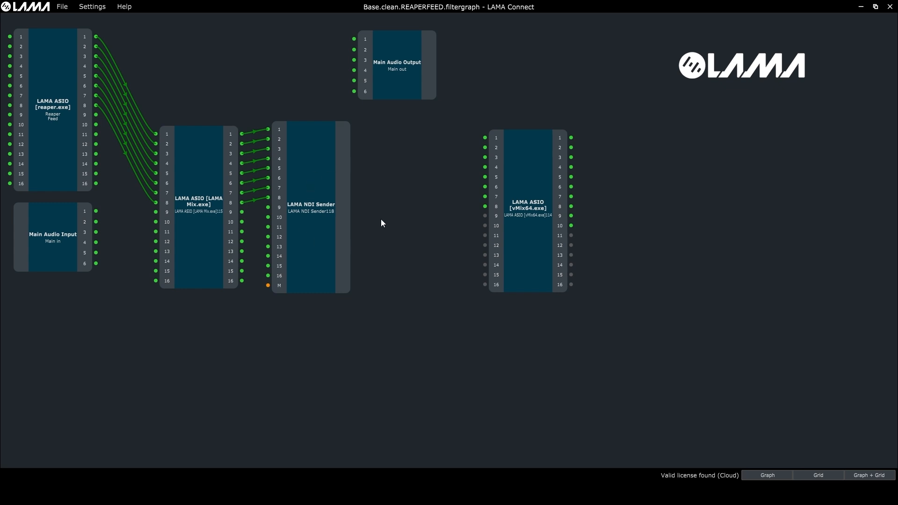
Step: Switch to vMix and add the NDI source to_vMix as a new input with Audio Only enabled
{"action": "key", "text": "alt+Tab"}
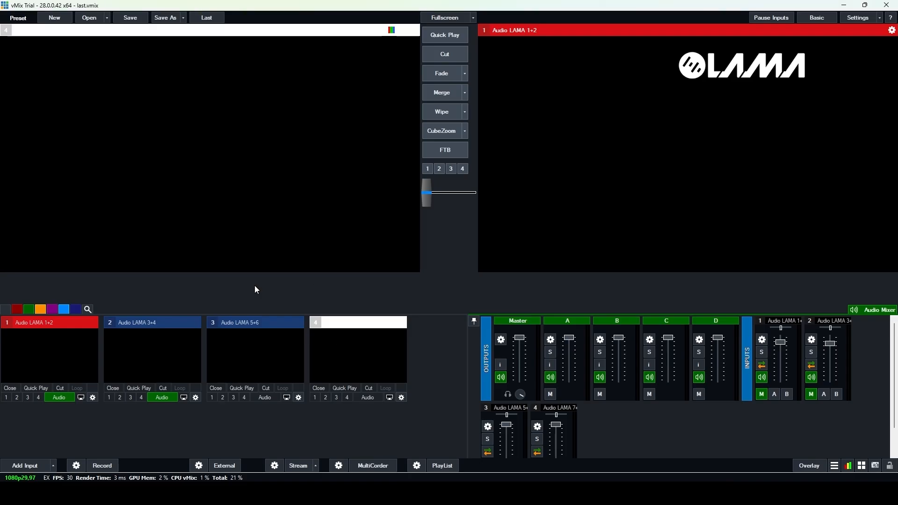
{"action": "left_click", "coordinate": [27, 465]}
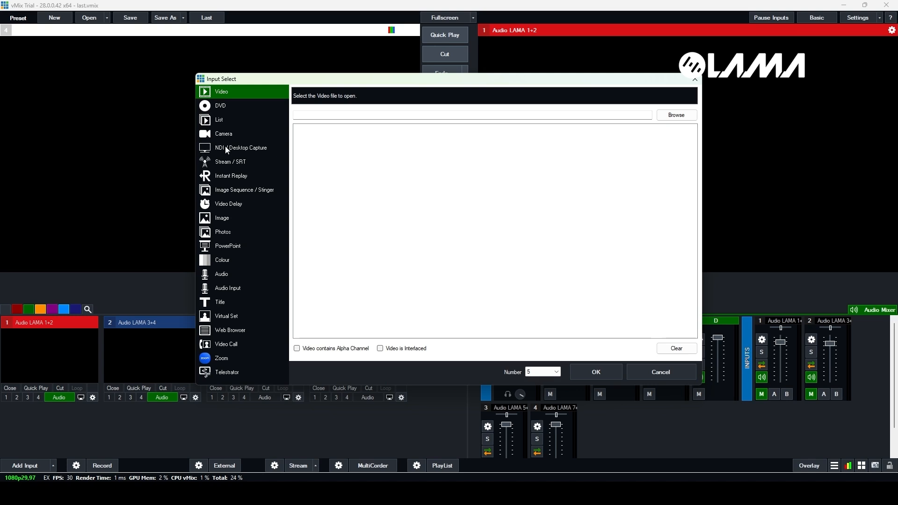
{"action": "left_click", "coordinate": [249, 150]}
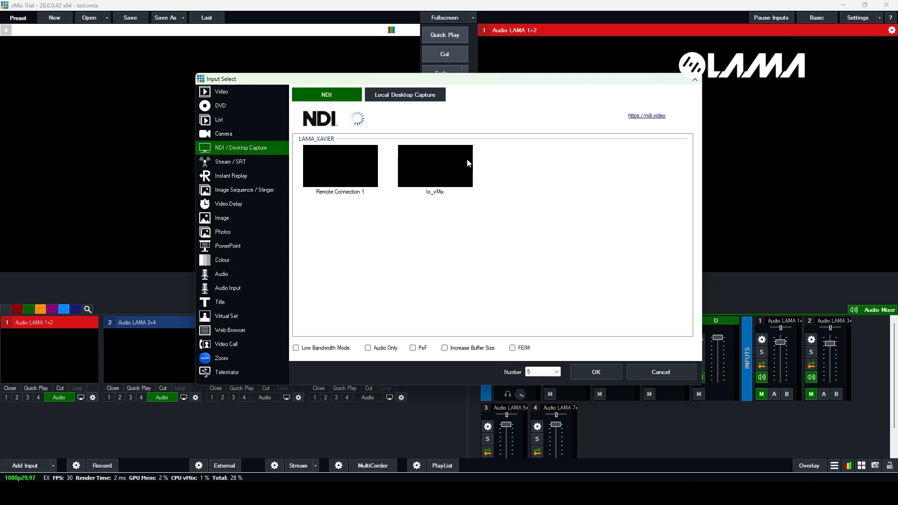
{"action": "left_click", "coordinate": [430, 170]}
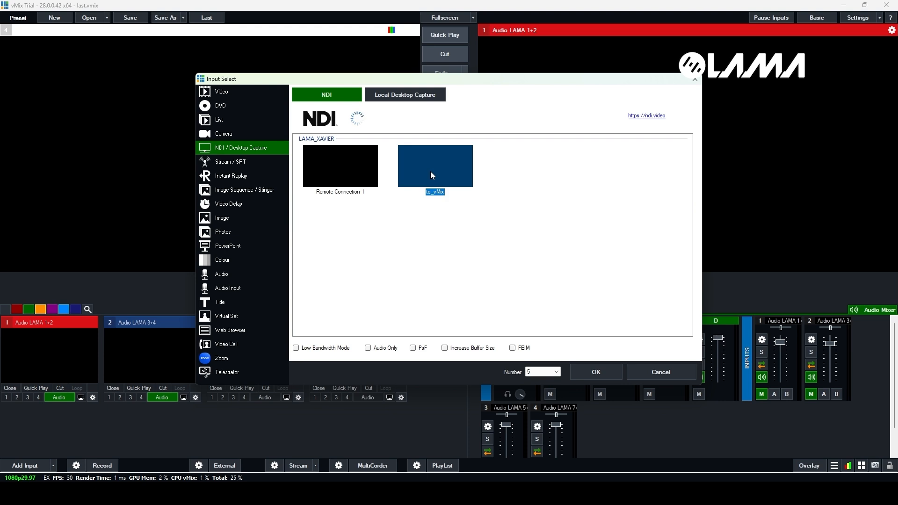
{"action": "left_click", "coordinate": [368, 349]}
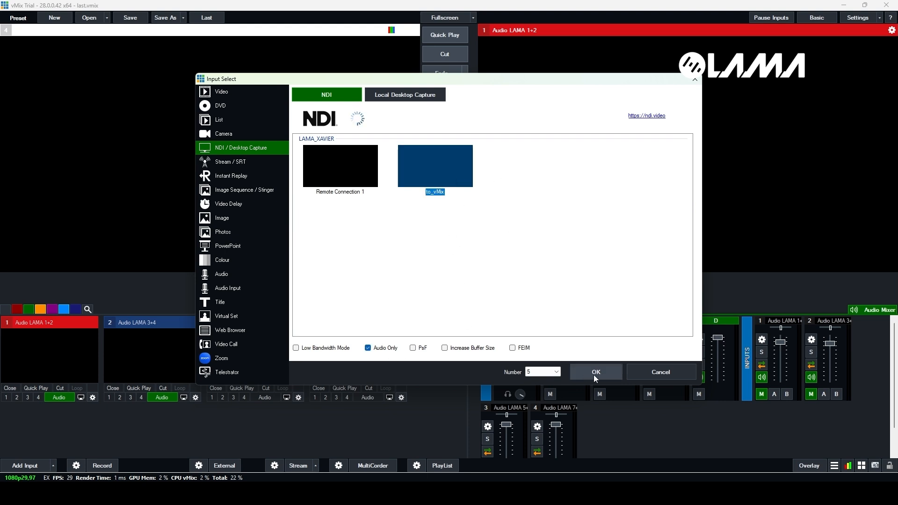
{"action": "left_click", "coordinate": [594, 373]}
Step: Switch the audio of the to_vMix NDI input on and back off
{"action": "scroll", "coordinate": [89, 400], "scroll_direction": "down", "scroll_amount": 1}
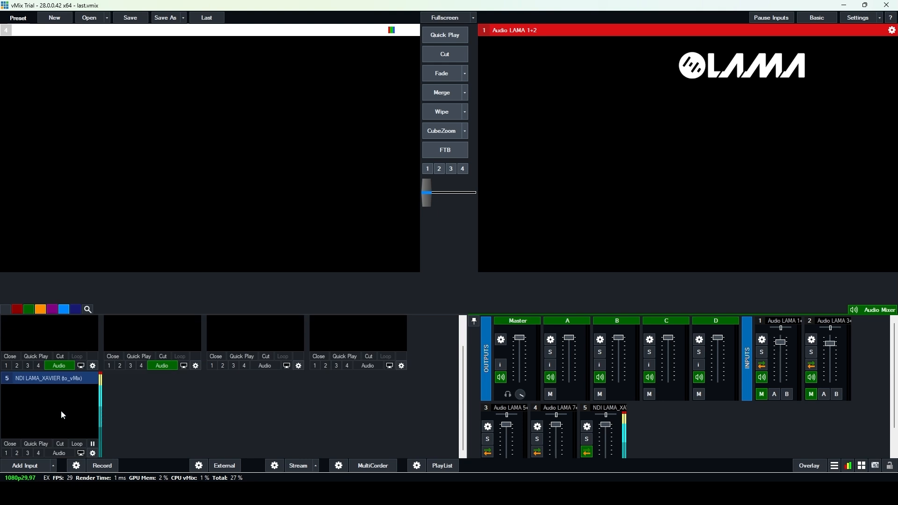
{"action": "left_click", "coordinate": [65, 454]}
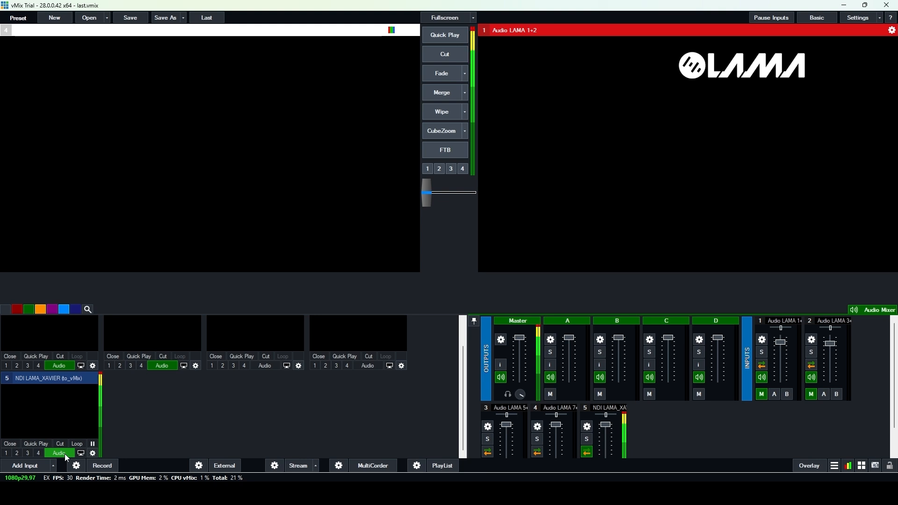
{"action": "left_click", "coordinate": [64, 453]}
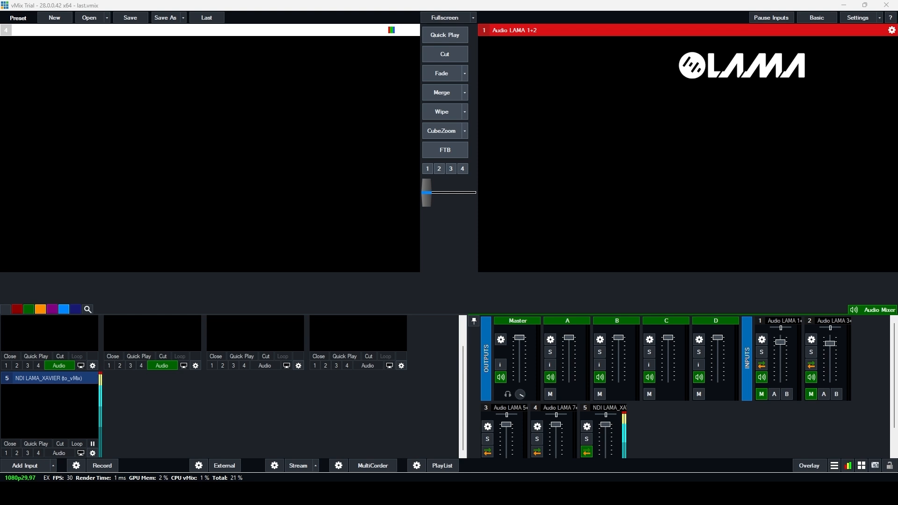
Step: In the NDI input's channel matrix, route channels 1 to 8 one-to-one to Bus A L through Bus D R
{"action": "left_click", "coordinate": [92, 452]}
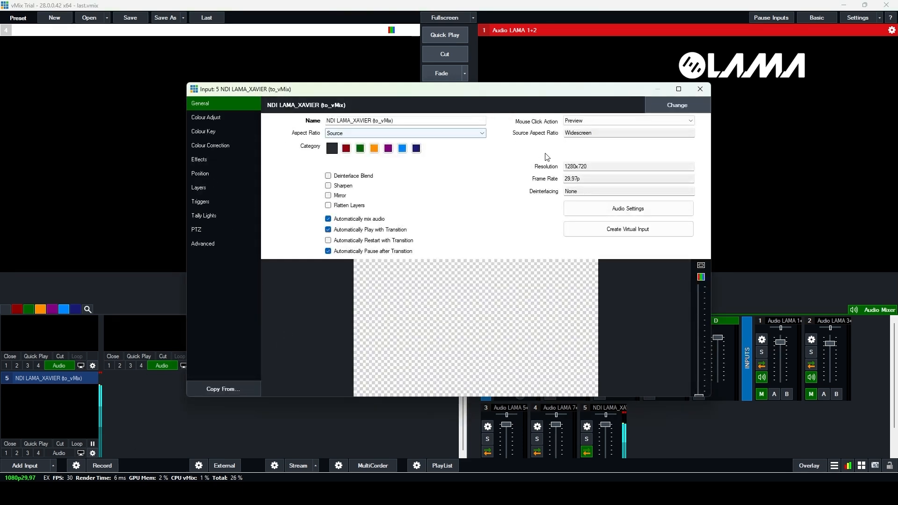
{"action": "left_click", "coordinate": [626, 210]}
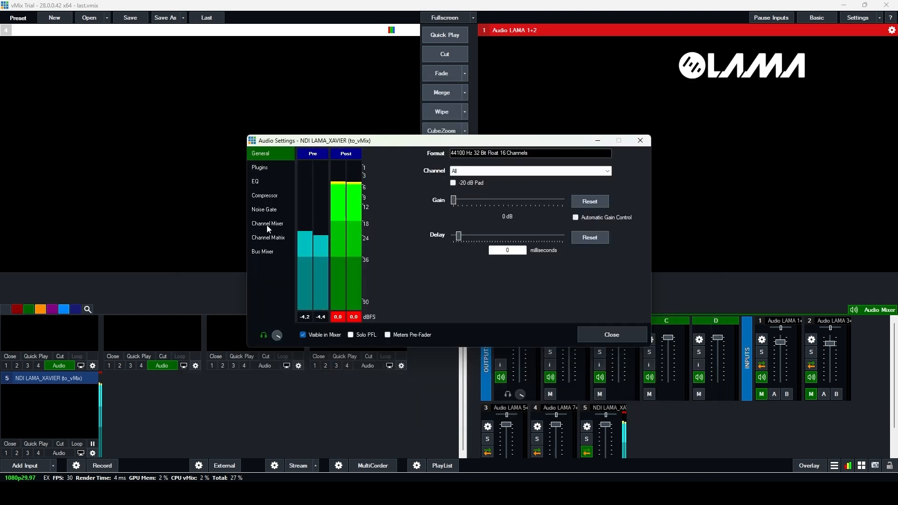
{"action": "left_click", "coordinate": [267, 224]}
{"action": "left_click", "coordinate": [268, 238]}
{"action": "left_click", "coordinate": [457, 271]}
{"action": "left_click", "coordinate": [471, 286]}
{"action": "scroll", "coordinate": [474, 282], "scroll_direction": "down", "scroll_amount": 1}
{"action": "left_click", "coordinate": [486, 260]}
{"action": "left_click", "coordinate": [501, 275]}
{"action": "left_click", "coordinate": [517, 289]}
{"action": "left_click", "coordinate": [531, 304]}
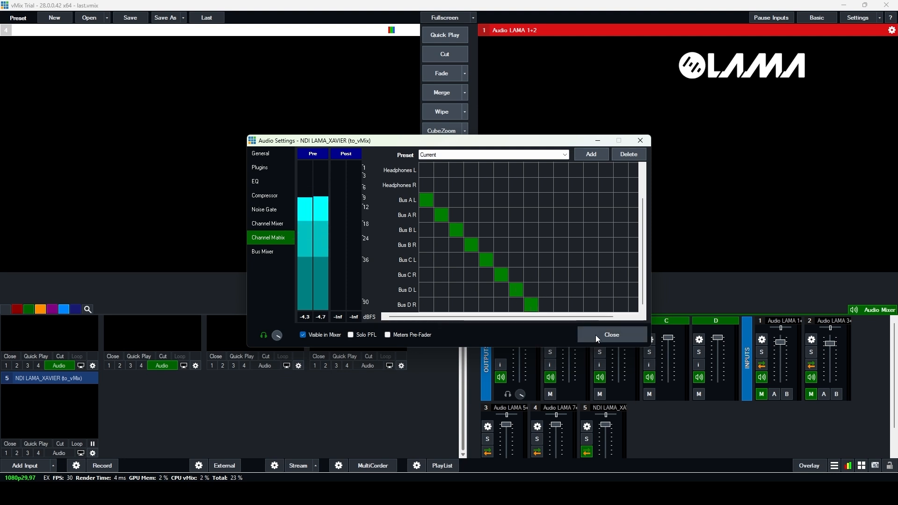
Step: Send the NDI input to buses A, B, C and D in its bus mixer and close the audio settings
{"action": "left_click", "coordinate": [271, 252]}
{"action": "left_click", "coordinate": [446, 302]}
{"action": "left_click", "coordinate": [471, 302]}
{"action": "left_click", "coordinate": [496, 302]}
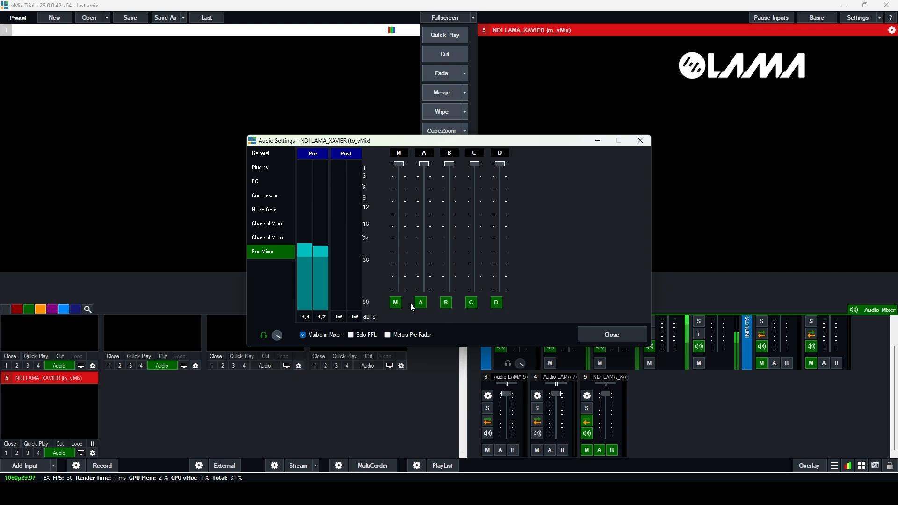
{"action": "left_click", "coordinate": [641, 141]}
Step: Audition buses A, B, C and D one at a time through the Master output and slightly raise bus D's fader
{"action": "scroll", "coordinate": [734, 344], "scroll_direction": "up", "scroll_amount": 1}
{"action": "scroll", "coordinate": [733, 344], "scroll_direction": "down", "scroll_amount": 3}
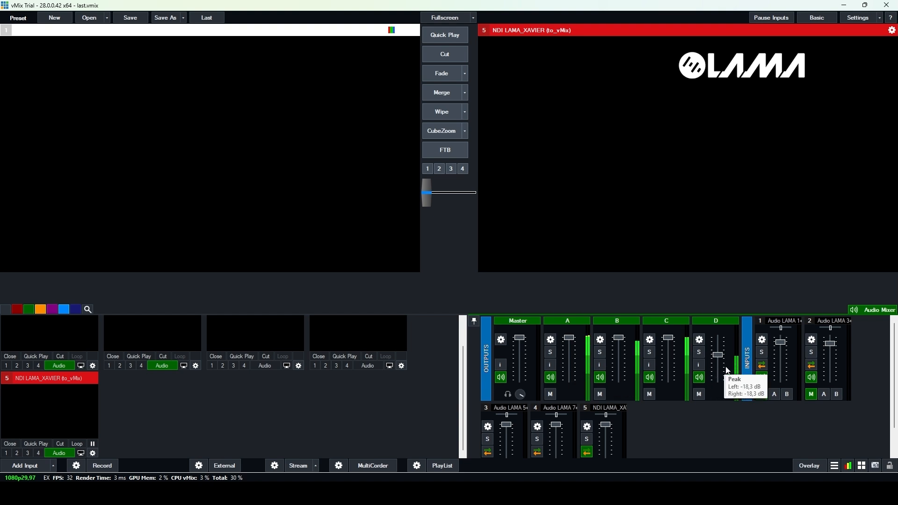
{"action": "left_click", "coordinate": [552, 394]}
{"action": "left_click", "coordinate": [551, 395]}
{"action": "left_click", "coordinate": [600, 394]}
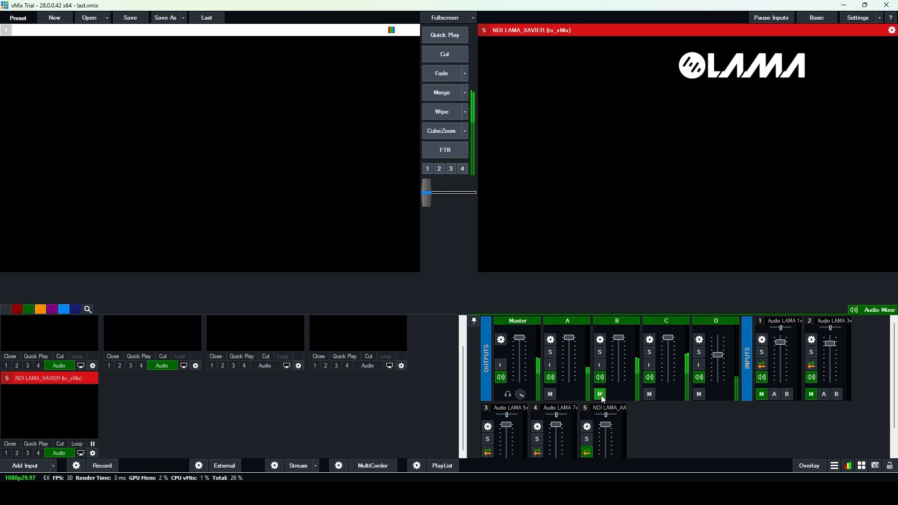
{"action": "left_click", "coordinate": [600, 394]}
{"action": "left_click", "coordinate": [650, 394]}
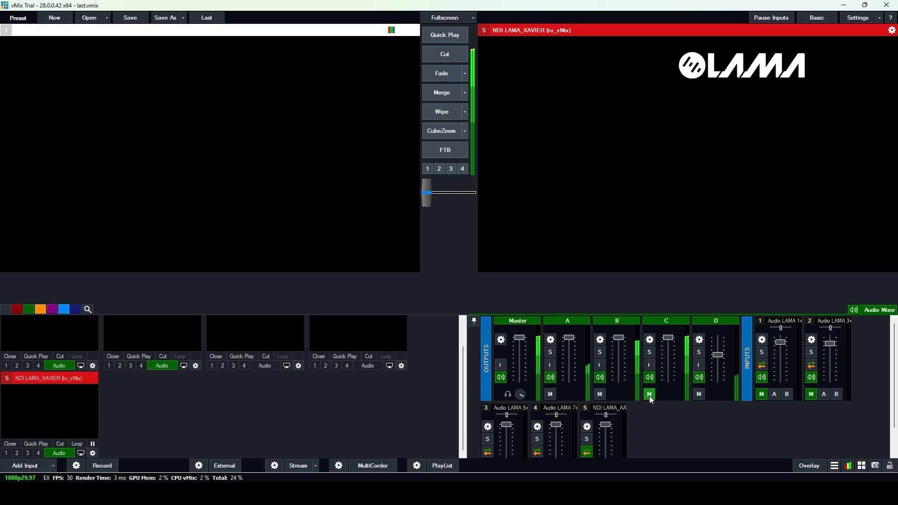
{"action": "left_click", "coordinate": [651, 394]}
{"action": "left_click", "coordinate": [699, 394]}
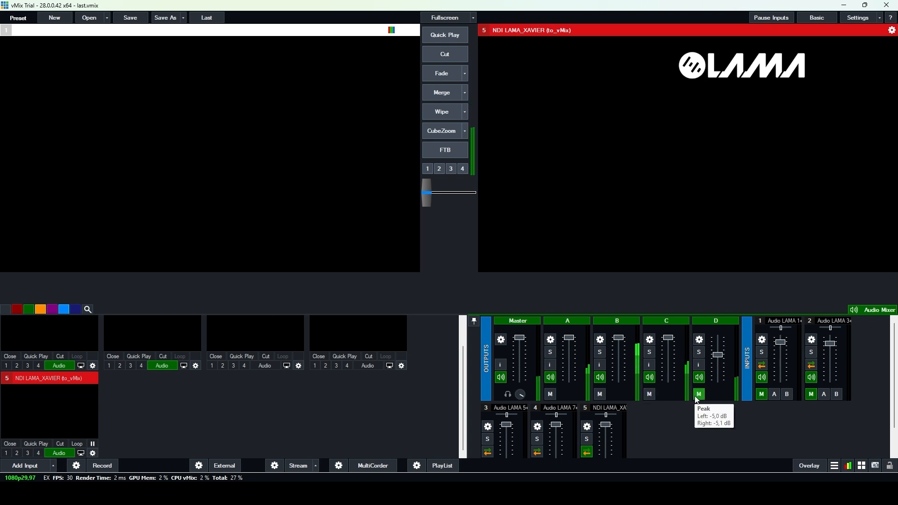
{"action": "left_click_drag", "start_coordinate": [718, 356], "coordinate": [721, 352]}
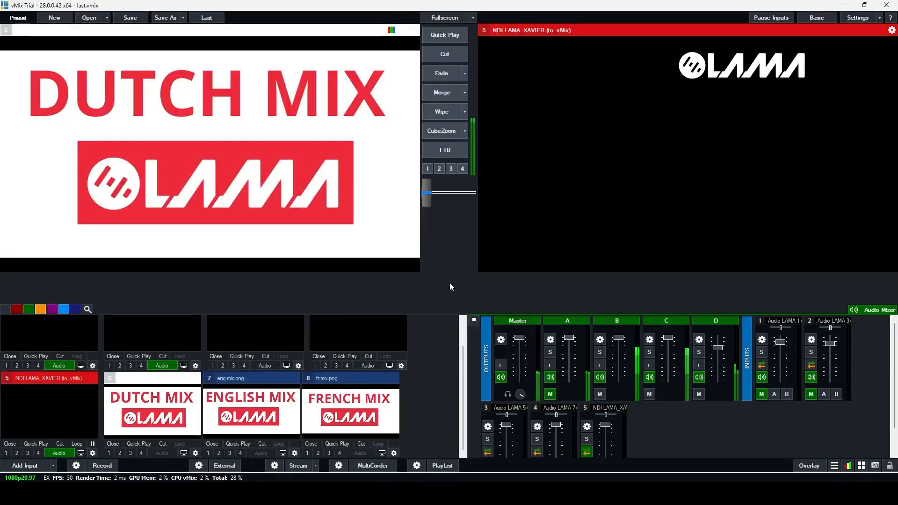
Step: In the Outputs / NDI / SRT settings, set the source of Output 2 to Input7
{"action": "left_click", "coordinate": [854, 16]}
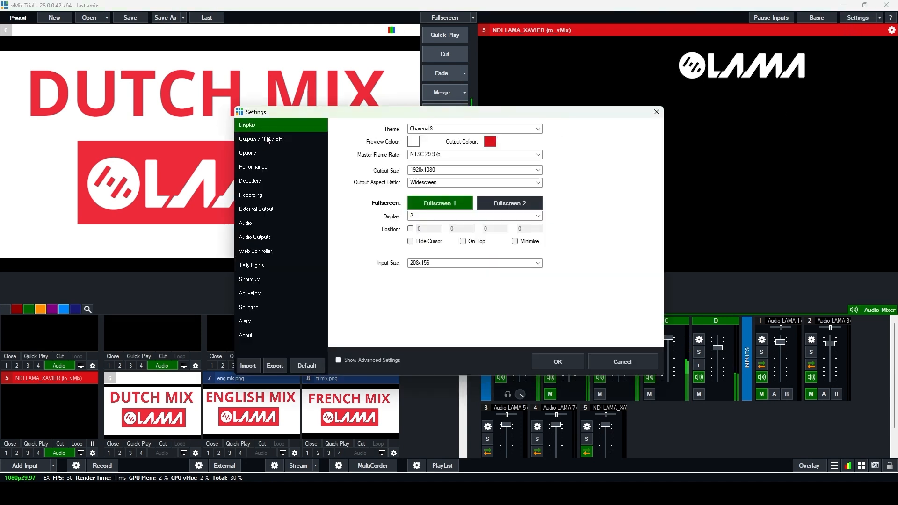
{"action": "left_click", "coordinate": [250, 140]}
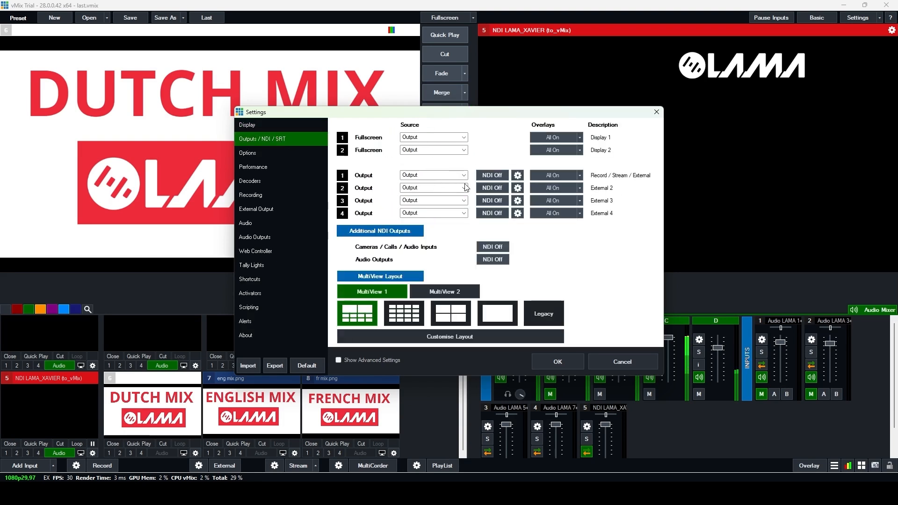
{"action": "left_click", "coordinate": [431, 188]}
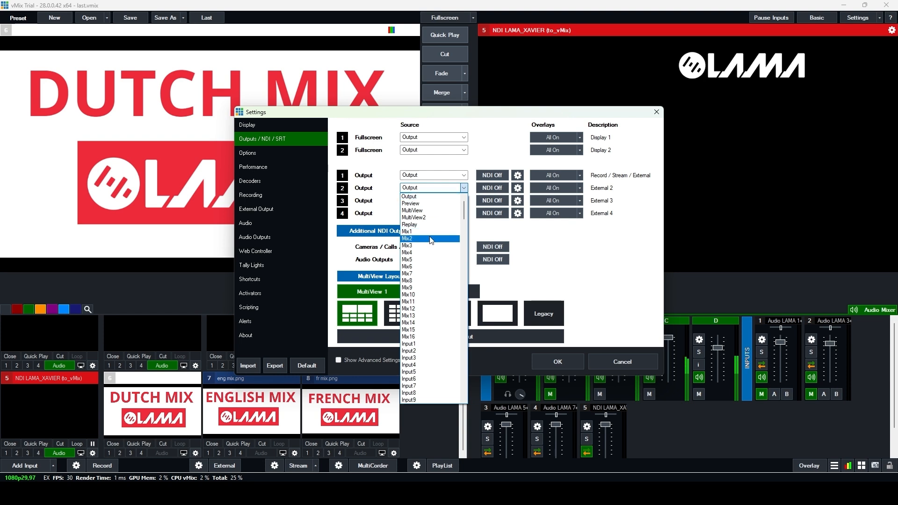
{"action": "left_click", "coordinate": [426, 378]}
{"action": "left_click", "coordinate": [435, 201]}
{"action": "left_click", "coordinate": [434, 209]}
{"action": "left_click", "coordinate": [430, 189]}
{"action": "left_click", "coordinate": [427, 212]}
Step: Set the source of Output 3 to Input8 and the source of Output 4 to Input6
{"action": "left_click", "coordinate": [429, 201]}
{"action": "scroll", "coordinate": [423, 309], "scroll_direction": "down", "scroll_amount": 2}
{"action": "left_click", "coordinate": [421, 364]}
{"action": "left_click", "coordinate": [435, 213]}
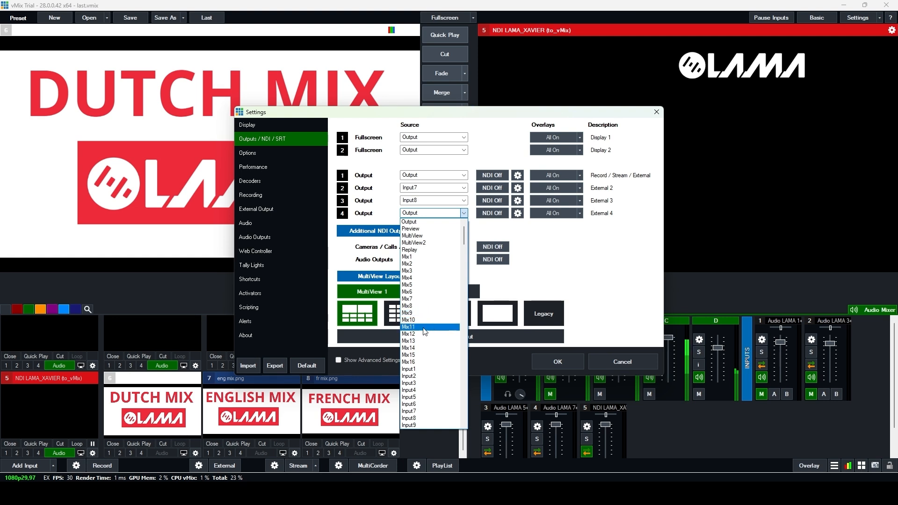
{"action": "left_click", "coordinate": [423, 323]}
Step: Turn on NDI for Outputs 2, 3 and 4
{"action": "left_click", "coordinate": [496, 189]}
{"action": "left_click", "coordinate": [493, 202]}
{"action": "left_click", "coordinate": [493, 213]}
Step: Set the Audio Channels of Output 2 to BusB in its output settings
{"action": "left_click_drag", "start_coordinate": [520, 112], "coordinate": [368, 111]}
{"action": "left_click", "coordinate": [367, 188]}
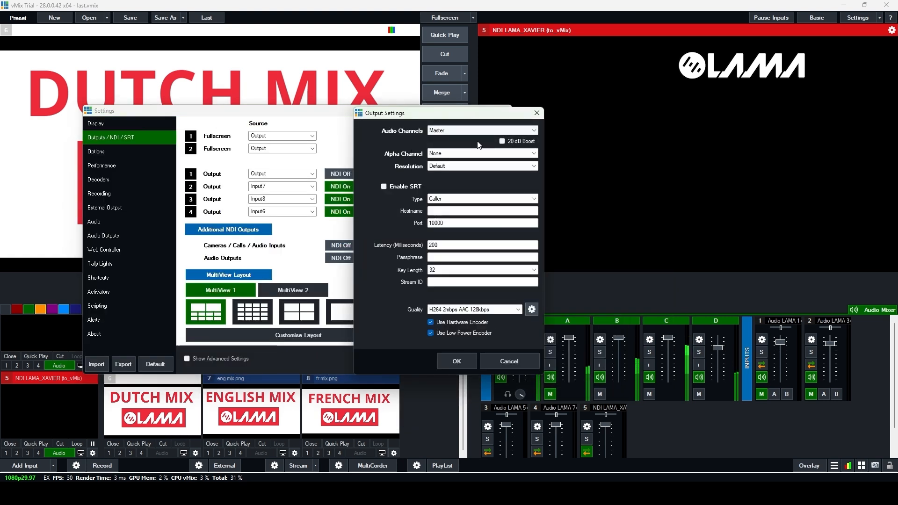
{"action": "left_click", "coordinate": [460, 130]}
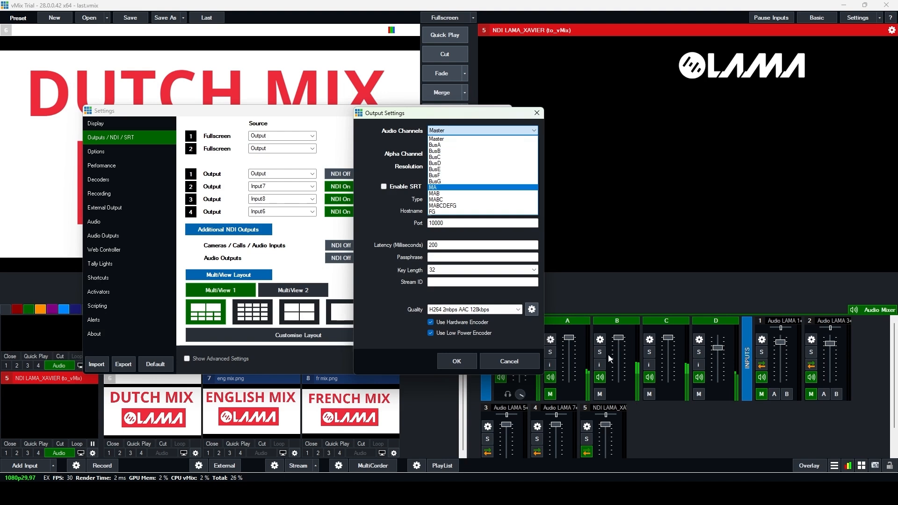
{"action": "left_click", "coordinate": [449, 151]}
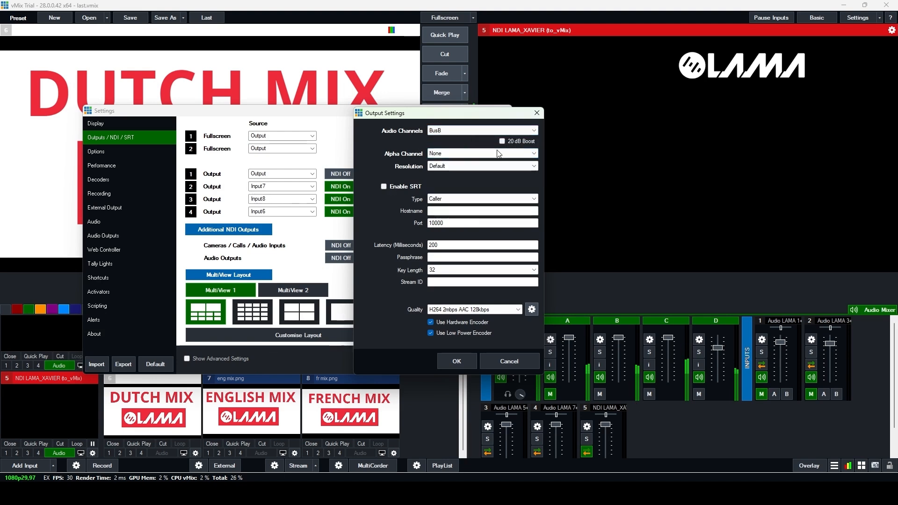
{"action": "left_click", "coordinate": [459, 358]}
Step: Set the Audio Channels of Output 3 to BusC and those of Output 4 to BusD
{"action": "left_click", "coordinate": [470, 136]}
{"action": "left_click", "coordinate": [469, 132]}
{"action": "left_click", "coordinate": [452, 155]}
{"action": "key", "text": "Return"}
{"action": "left_click", "coordinate": [368, 213]}
{"action": "left_click", "coordinate": [463, 131]}
{"action": "left_click", "coordinate": [456, 164]}
{"action": "left_click", "coordinate": [458, 361]}
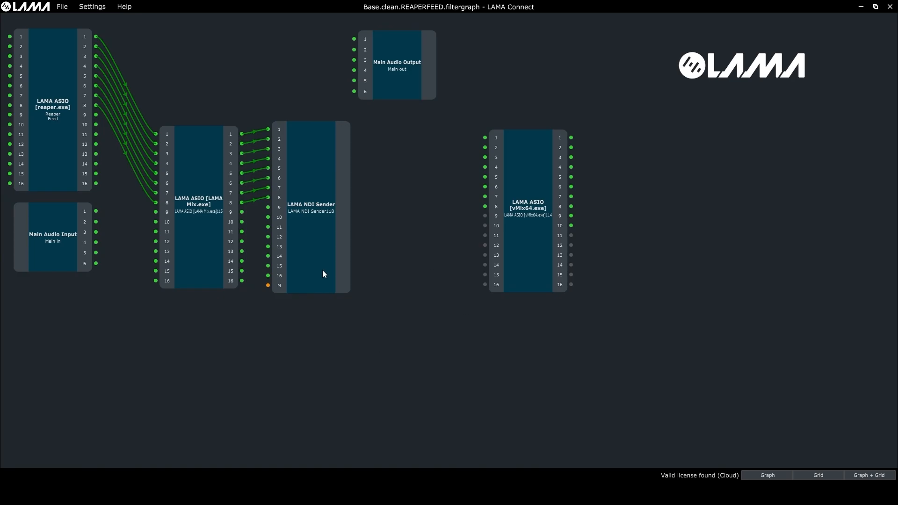
Step: Switch to LAMA Connect, add a LAMA NDI Receiver below the existing nodes, and set its source to vMix - Output 4
{"action": "right_click", "coordinate": [233, 381]}
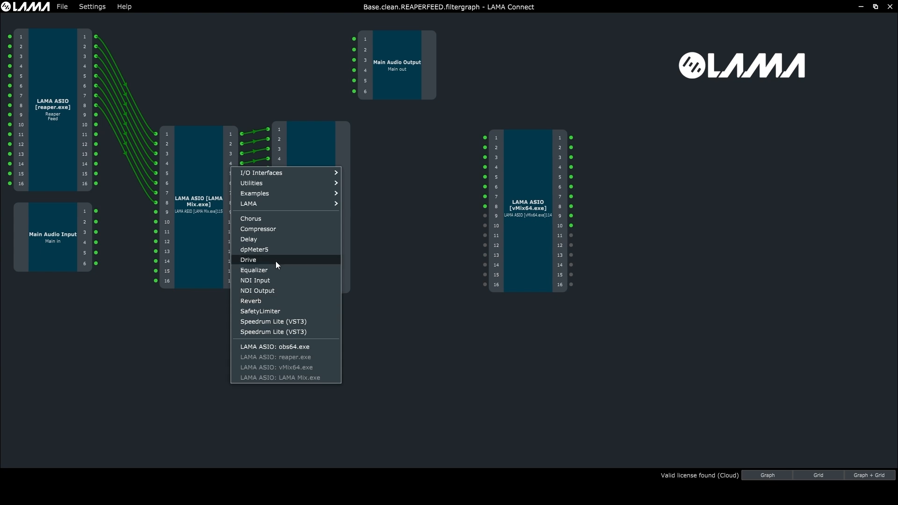
{"action": "mouse_move", "coordinate": [330, 206]}
{"action": "left_click", "coordinate": [366, 225]}
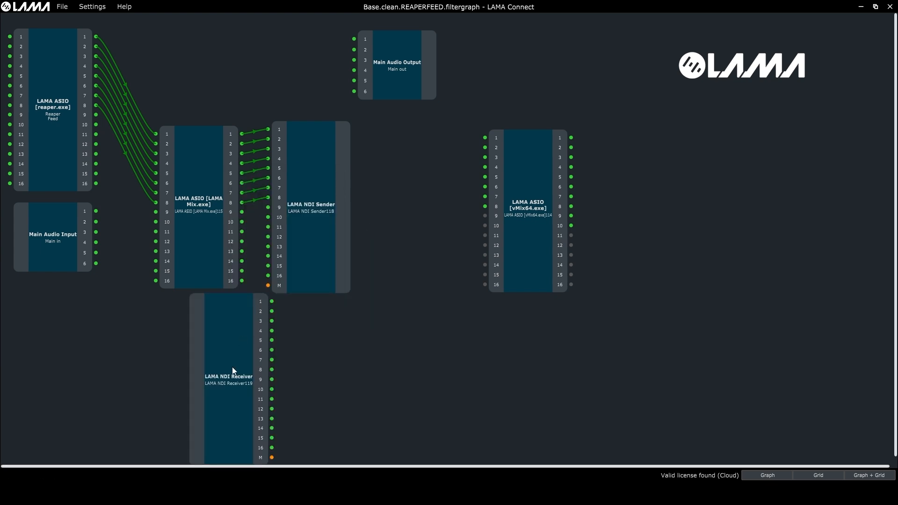
{"action": "double_click", "coordinate": [232, 367]}
{"action": "left_click", "coordinate": [125, 116]}
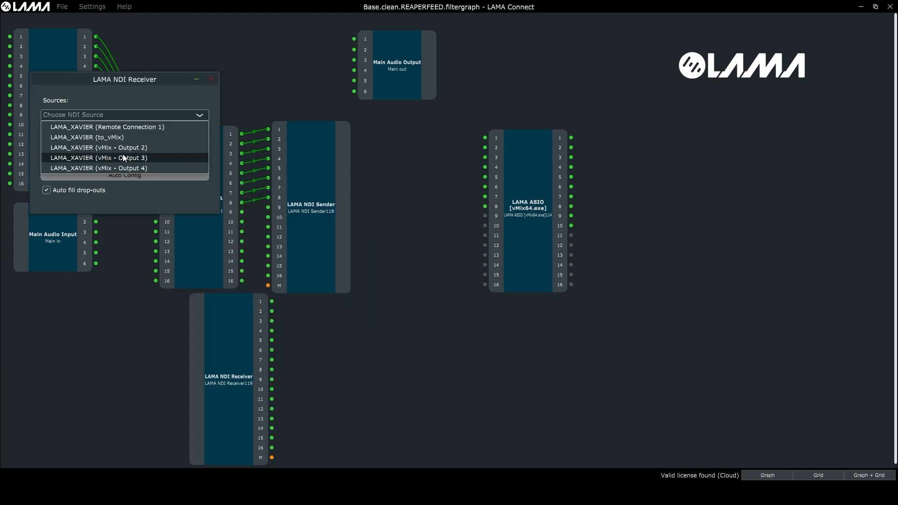
{"action": "left_click", "coordinate": [107, 169]}
{"action": "left_click", "coordinate": [211, 79]}
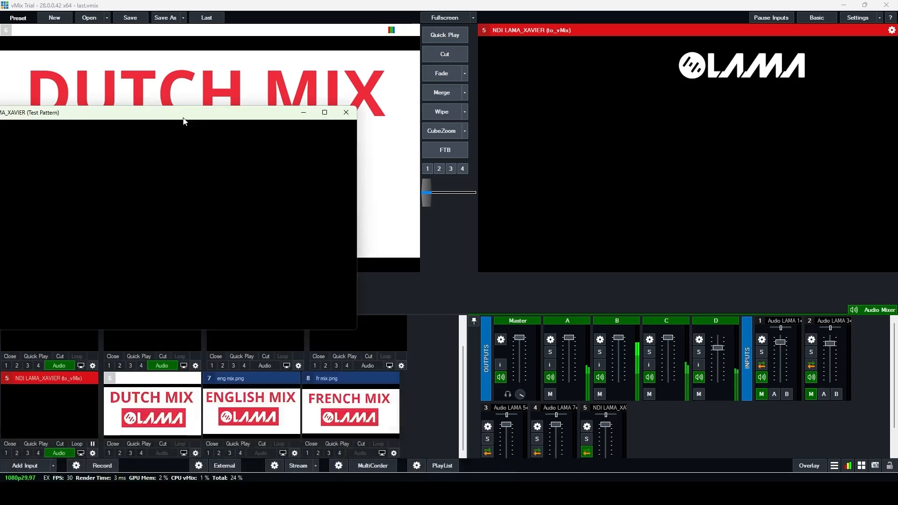
Step: Switch to the NDI monitor, maximize its window, and view the vMix - Output 2 source
{"action": "left_click", "coordinate": [542, 64]}
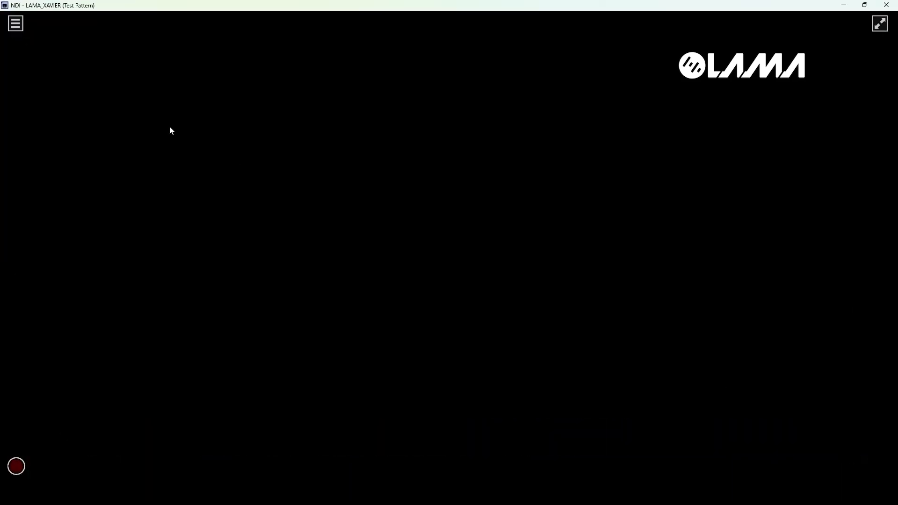
{"action": "left_click", "coordinate": [15, 23]}
{"action": "mouse_move", "coordinate": [68, 37]}
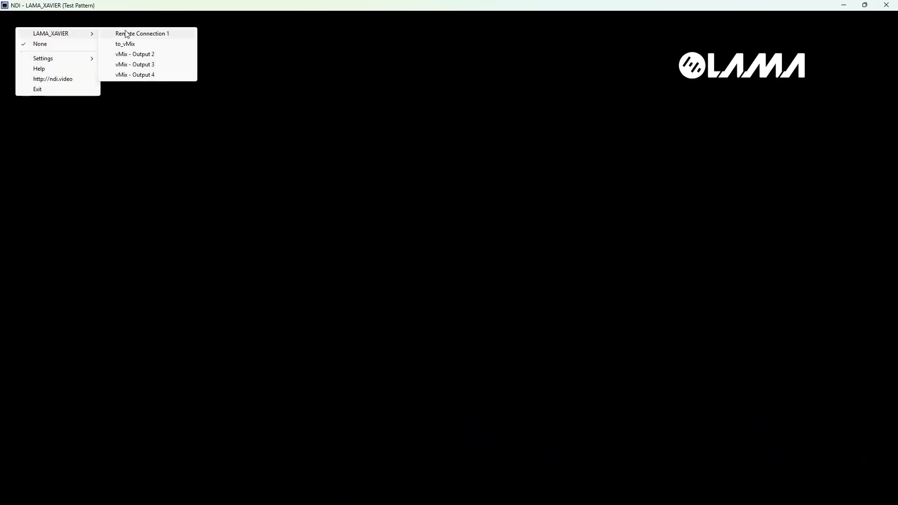
{"action": "left_click", "coordinate": [133, 54]}
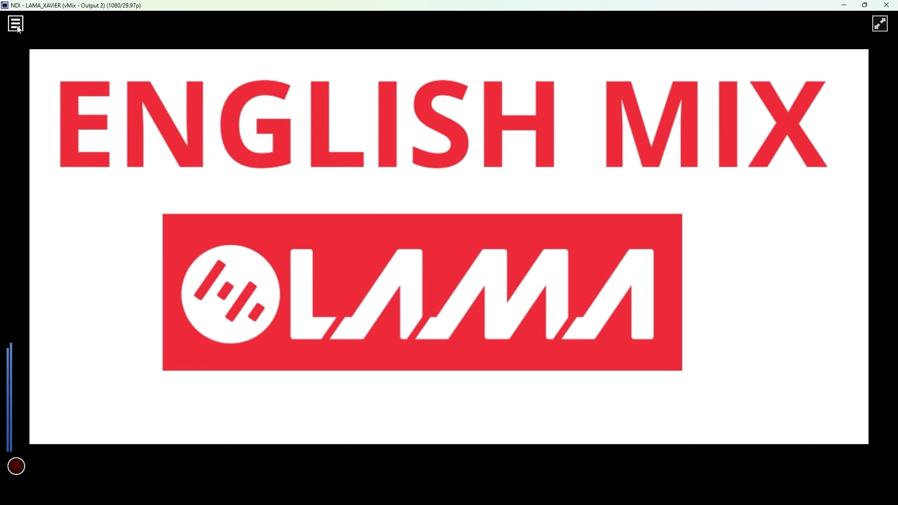
Step: View the vMix - Output 3 source and the vMix - Output 4 source in the NDI monitor
{"action": "left_click", "coordinate": [16, 24]}
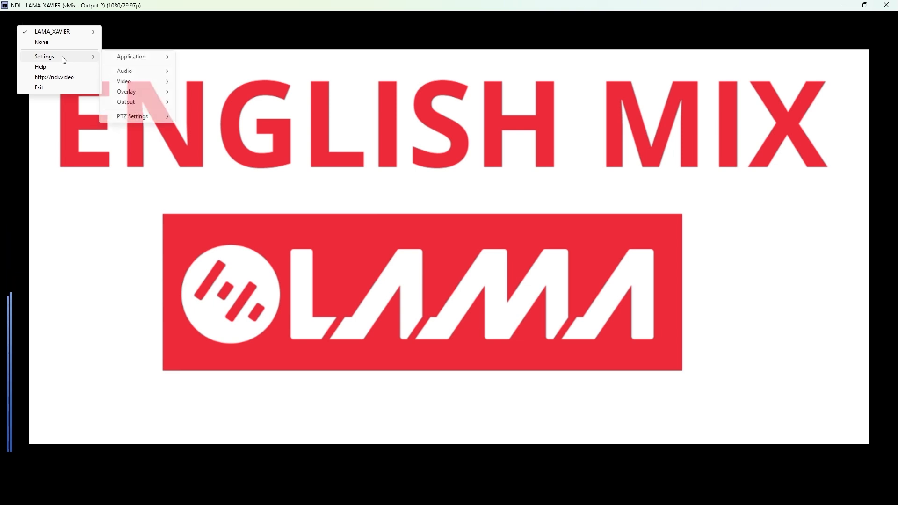
{"action": "mouse_move", "coordinate": [62, 36]}
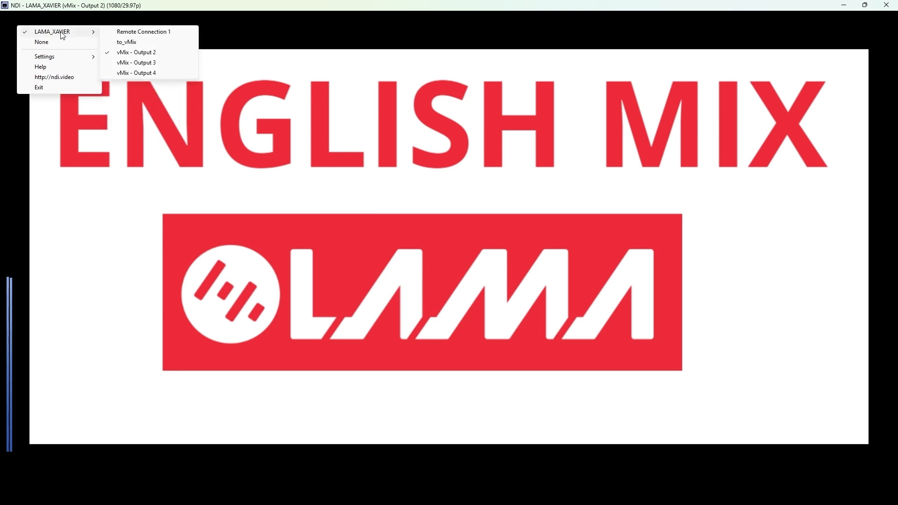
{"action": "left_click", "coordinate": [149, 65]}
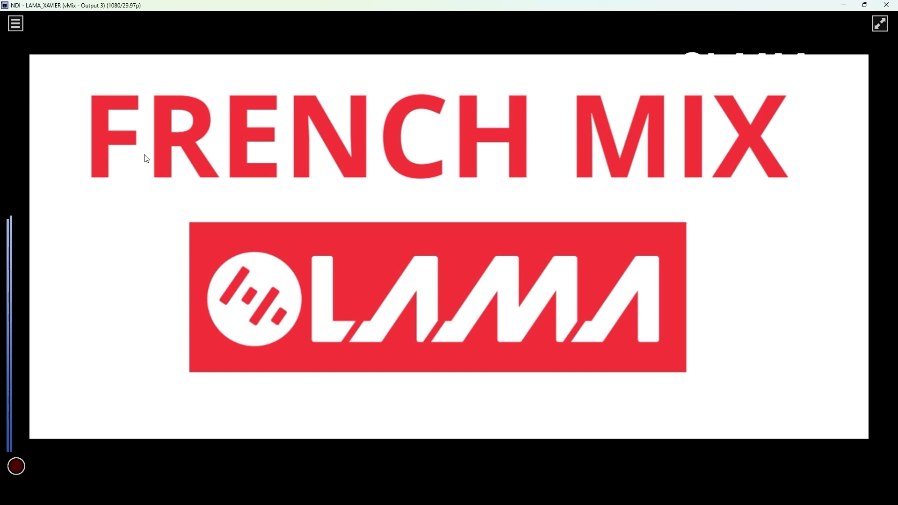
{"action": "left_click", "coordinate": [16, 23]}
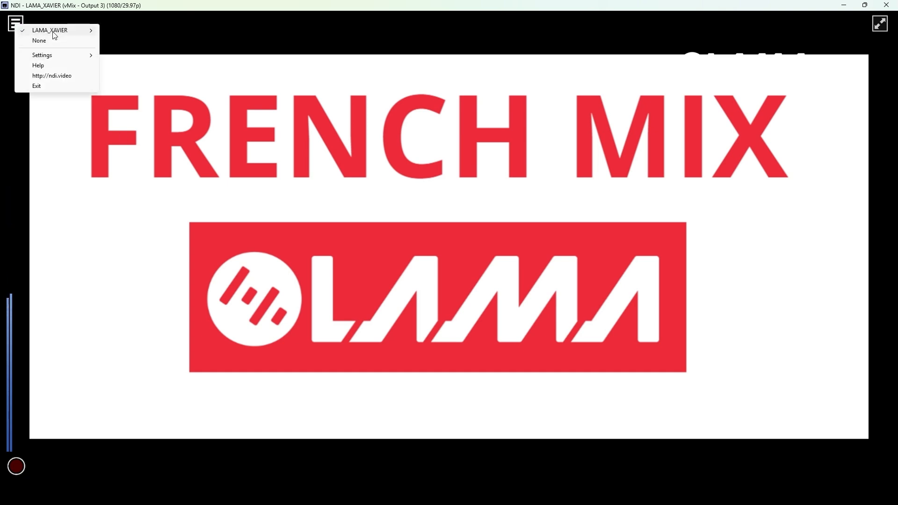
{"action": "mouse_move", "coordinate": [70, 30]}
{"action": "left_click", "coordinate": [133, 72]}
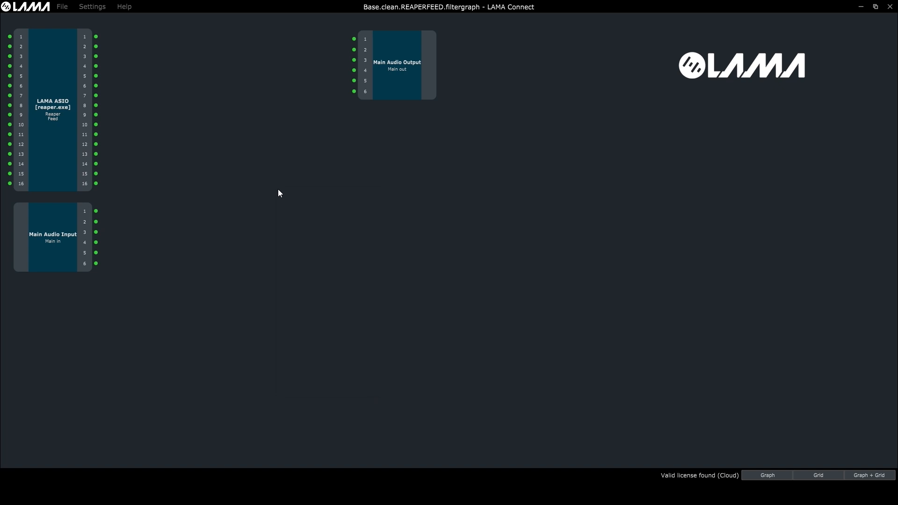
Step: In LAMA Connect, add the LAMA ASIO obs64.exe node and connect 8 channels to it from the Reaper Feed node
{"action": "right_click", "coordinate": [277, 189]}
{"action": "left_click", "coordinate": [316, 368]}
{"action": "left_click_drag", "start_coordinate": [281, 190], "coordinate": [218, 136]}
{"action": "left_click_drag", "start_coordinate": [96, 36], "coordinate": [175, 37]}
{"action": "type", "text": "8"}
{"action": "left_click", "coordinate": [419, 281]}
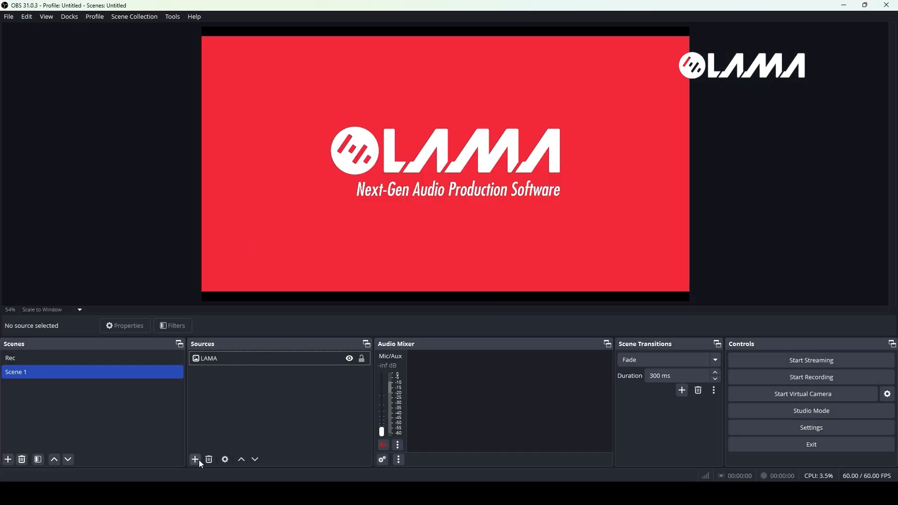
Step: Switch to OBS and add a new ASIO Input Capture source named Ambience to Scene 1
{"action": "left_click", "coordinate": [198, 461]}
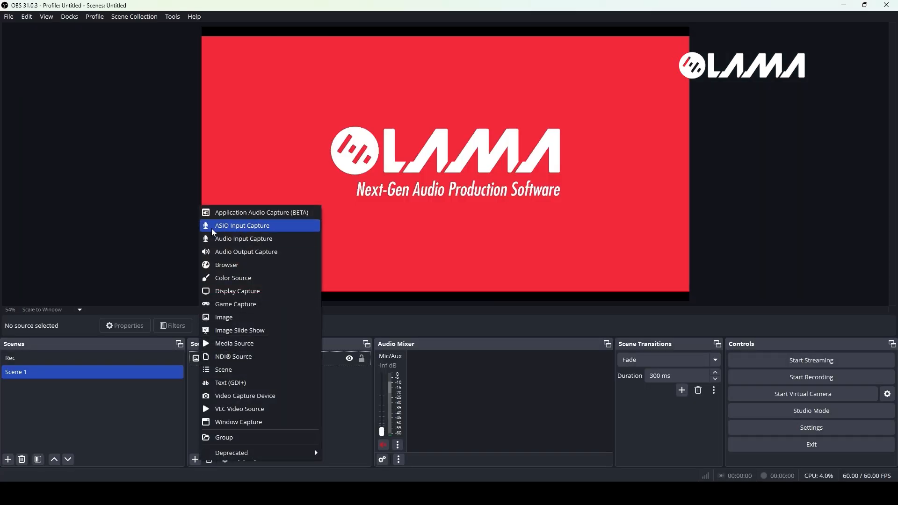
{"action": "left_click", "coordinate": [236, 227]}
{"action": "type", "text": "Ambience"}
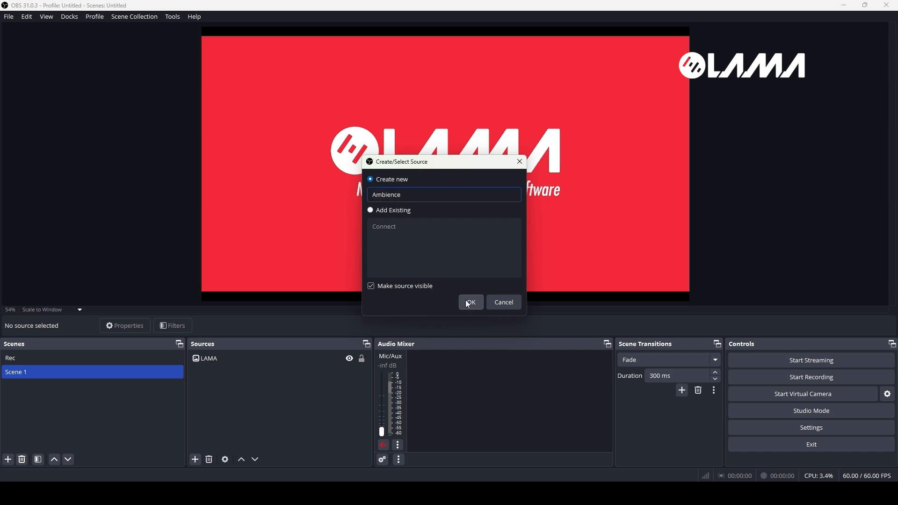
{"action": "left_click", "coordinate": [470, 304]}
Step: Set the Ambience source's device to LAMA ASIO, with OBS Channel 1 on LAMA 1 and OBS Channel 2 on LAMA 2
{"action": "left_click", "coordinate": [394, 132]}
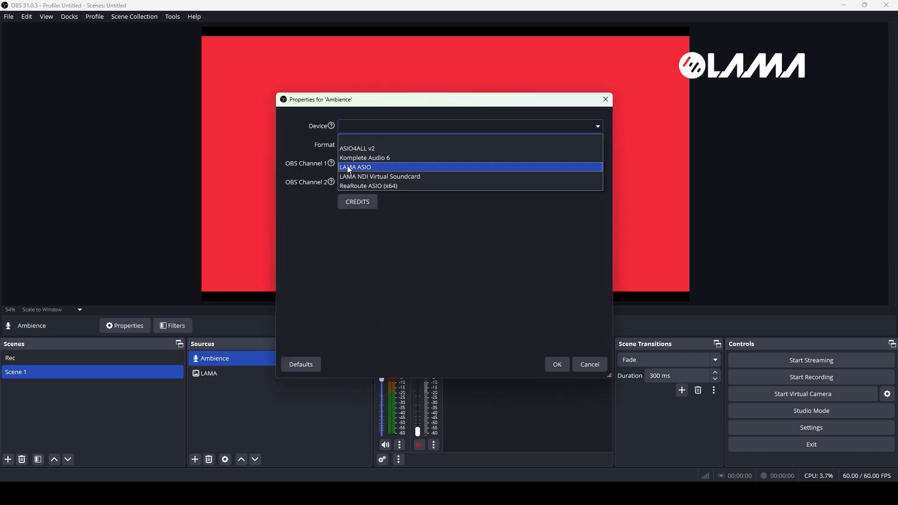
{"action": "left_click", "coordinate": [363, 167]}
{"action": "left_click", "coordinate": [377, 164]}
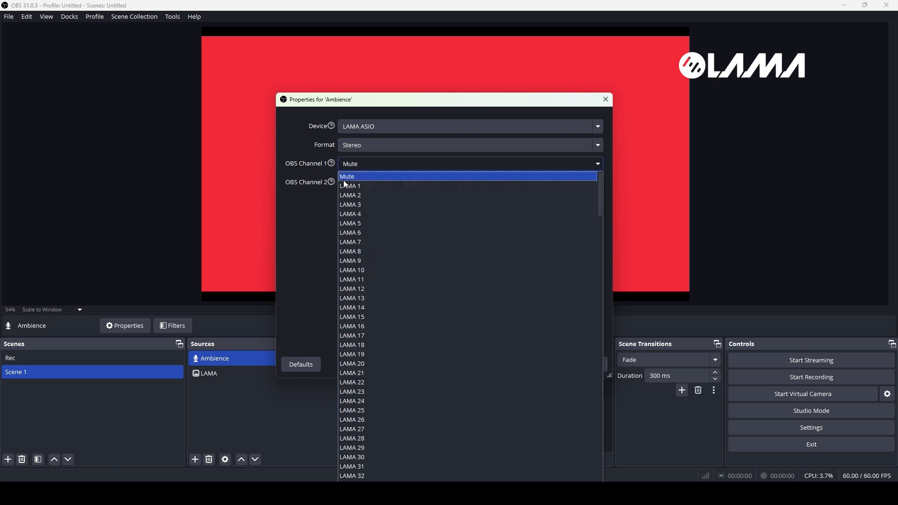
{"action": "left_click", "coordinate": [365, 184]}
{"action": "left_click", "coordinate": [373, 183]}
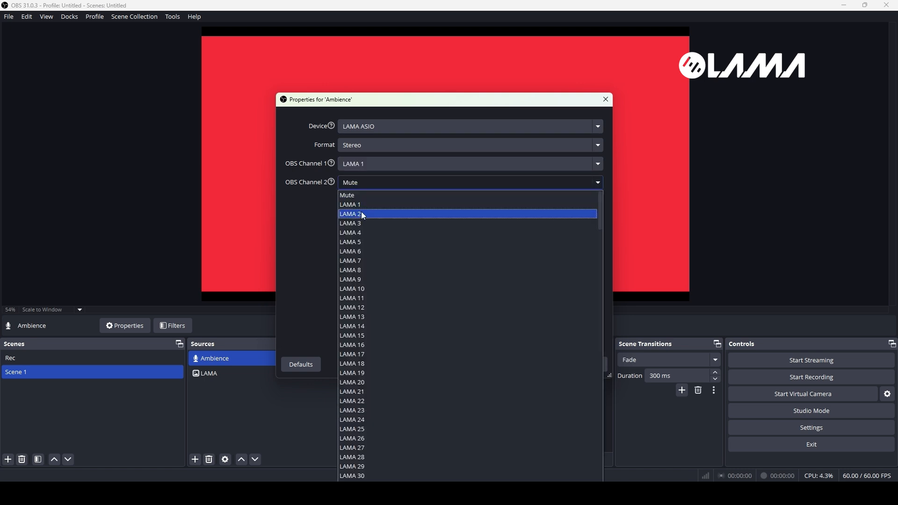
{"action": "left_click", "coordinate": [354, 212]}
{"action": "left_click", "coordinate": [557, 365]}
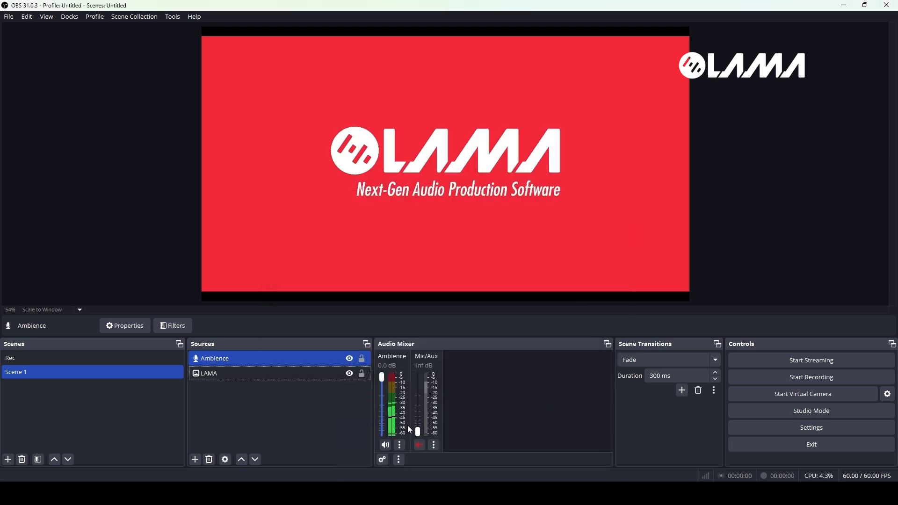
Step: Add a new ASIO Input Capture source named English to Scene 1
{"action": "left_click", "coordinate": [196, 460]}
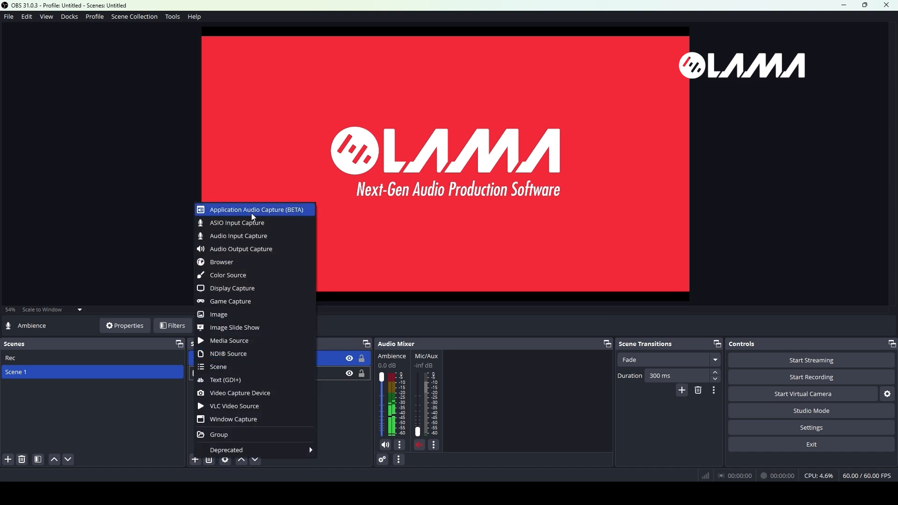
{"action": "left_click", "coordinate": [220, 208]}
{"action": "type", "text": "English"}
{"action": "left_click", "coordinate": [471, 304]}
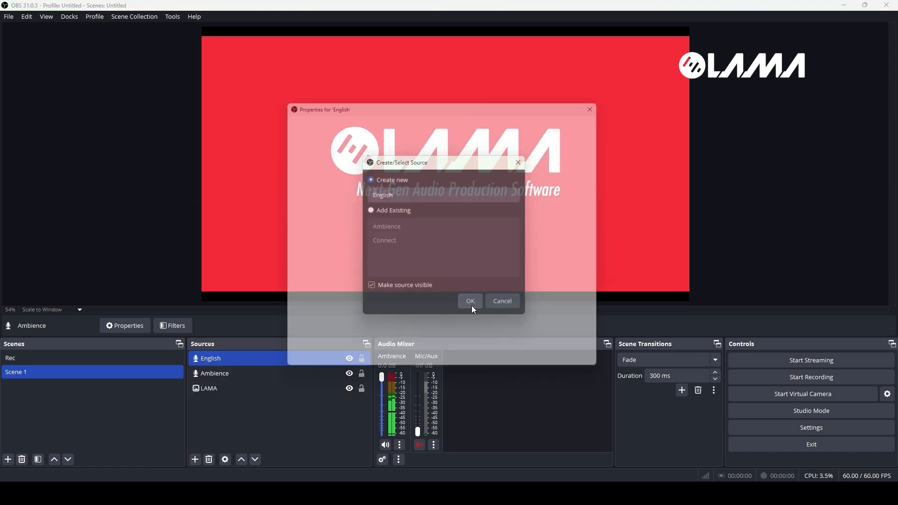
Step: Set the English source's device to LAMA ASIO, with OBS Channel 1 on LAMA 3 and OBS Channel 2 on LAMA 4
{"action": "left_click", "coordinate": [385, 126]}
{"action": "left_click", "coordinate": [380, 166]}
{"action": "left_click", "coordinate": [382, 163]}
{"action": "left_click", "coordinate": [381, 205]}
{"action": "left_click", "coordinate": [378, 186]}
{"action": "left_click", "coordinate": [378, 232]}
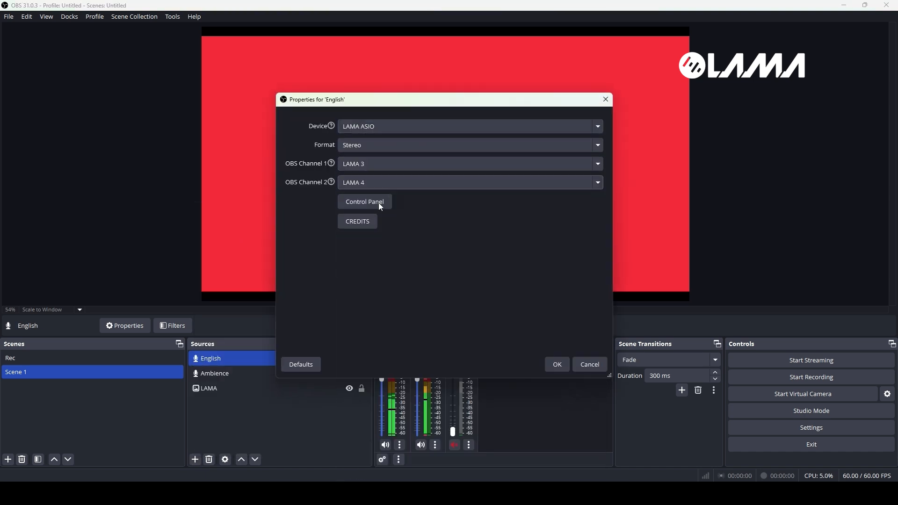
{"action": "left_click", "coordinate": [556, 365]}
Step: Add a new ASIO Input Capture source named French to Scene 1
{"action": "left_click", "coordinate": [195, 460]}
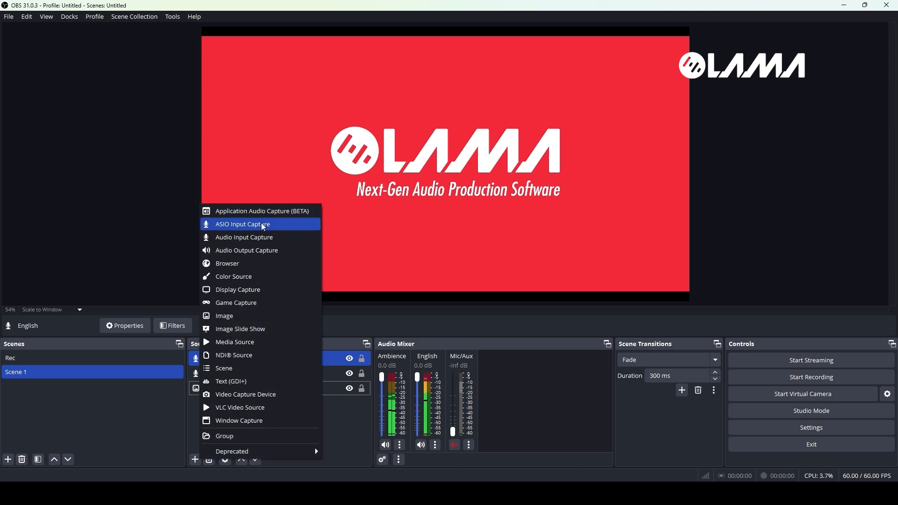
{"action": "left_click", "coordinate": [261, 224]}
{"action": "type", "text": "French"}
{"action": "left_click", "coordinate": [471, 303]}
Step: Set the French source's device to LAMA ASIO, with OBS Channel 1 on LAMA 5 and OBS Channel 2 on LAMA 6
{"action": "left_click", "coordinate": [374, 127]}
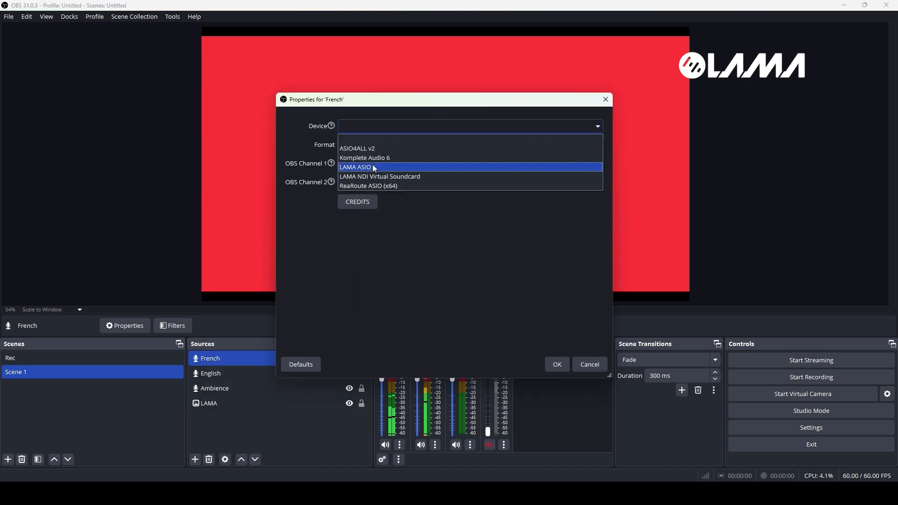
{"action": "left_click", "coordinate": [356, 166]}
{"action": "left_click", "coordinate": [365, 164]}
{"action": "left_click", "coordinate": [370, 215]}
{"action": "left_click", "coordinate": [468, 183]}
{"action": "left_click", "coordinate": [366, 251]}
{"action": "left_click", "coordinate": [555, 364]}
Step: Add a new ASIO Input Capture source named Dutch to Scene 1
{"action": "left_click", "coordinate": [195, 460]}
{"action": "left_click", "coordinate": [272, 229]}
{"action": "type", "text": "Dutch"}
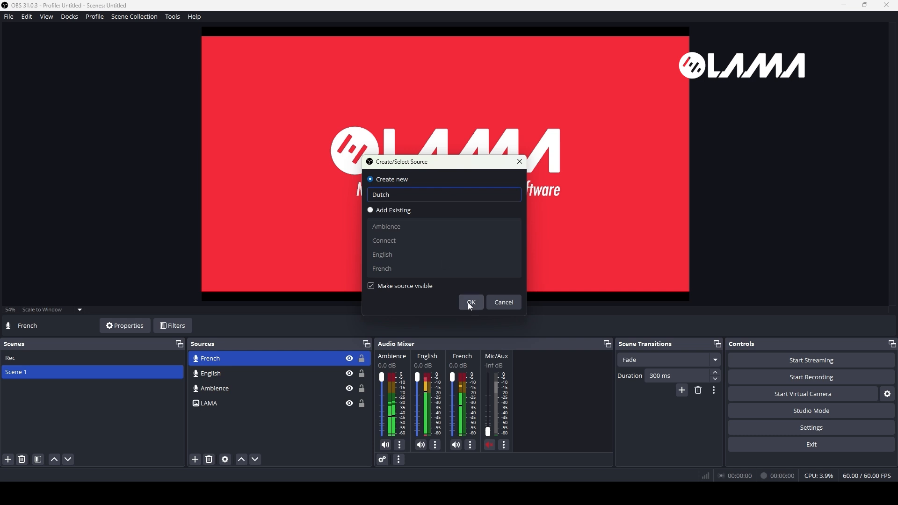
{"action": "left_click", "coordinate": [469, 299]}
Step: Set the Dutch source's device to LAMA ASIO, with OBS Channel 1 on LAMA 7 and OBS Channel 2 on LAMA 8
{"action": "left_click", "coordinate": [406, 127]}
{"action": "left_click", "coordinate": [391, 168]}
{"action": "left_click", "coordinate": [375, 164]}
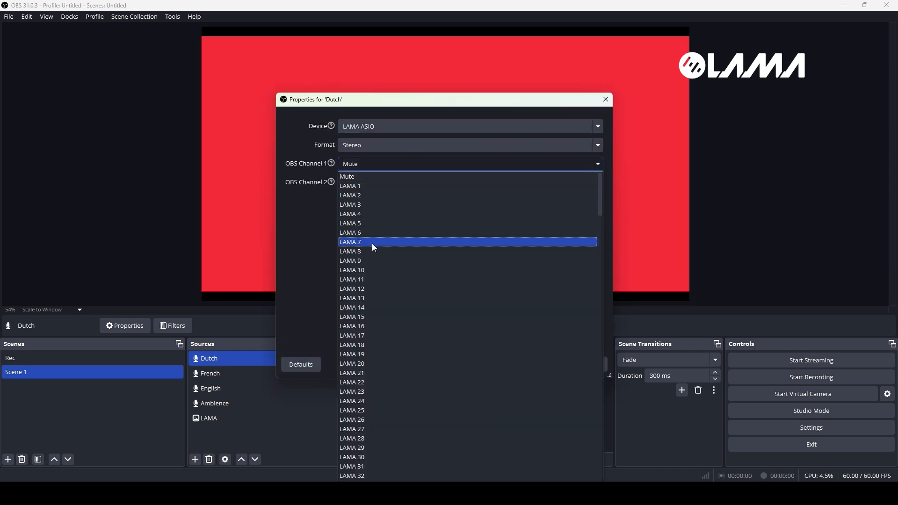
{"action": "left_click", "coordinate": [371, 244]}
{"action": "left_click", "coordinate": [372, 182]}
{"action": "left_click", "coordinate": [372, 270]}
{"action": "left_click", "coordinate": [554, 364]}
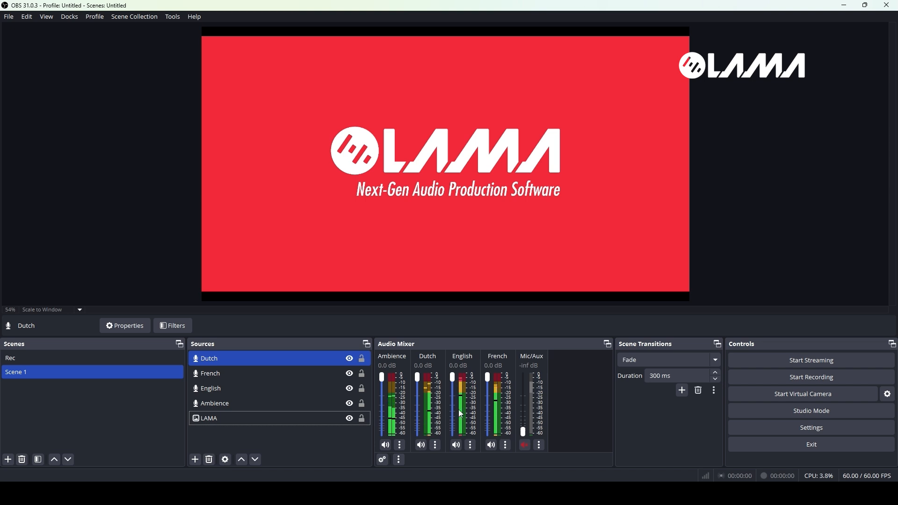
Step: Mute the Dutch and French sources in the Audio Mixer, leaving Ambience and English on
{"action": "left_click", "coordinate": [421, 445]}
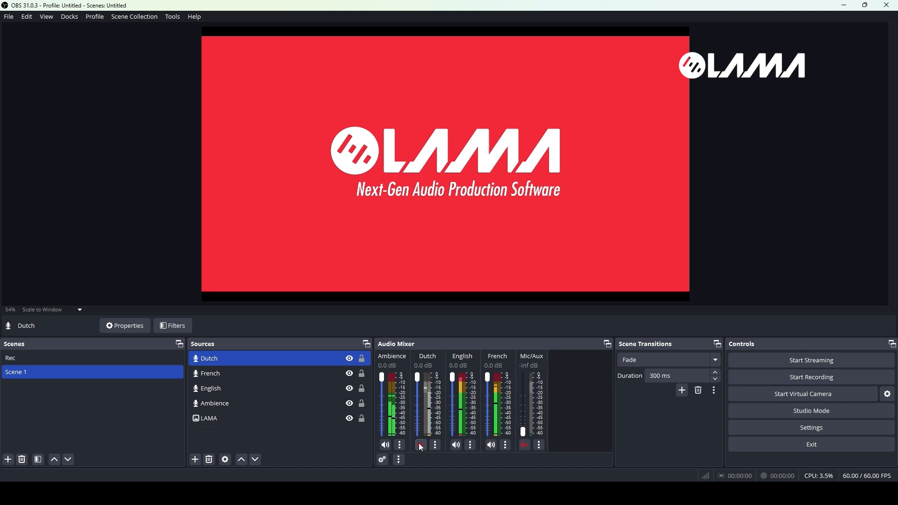
{"action": "left_click", "coordinate": [492, 446]}
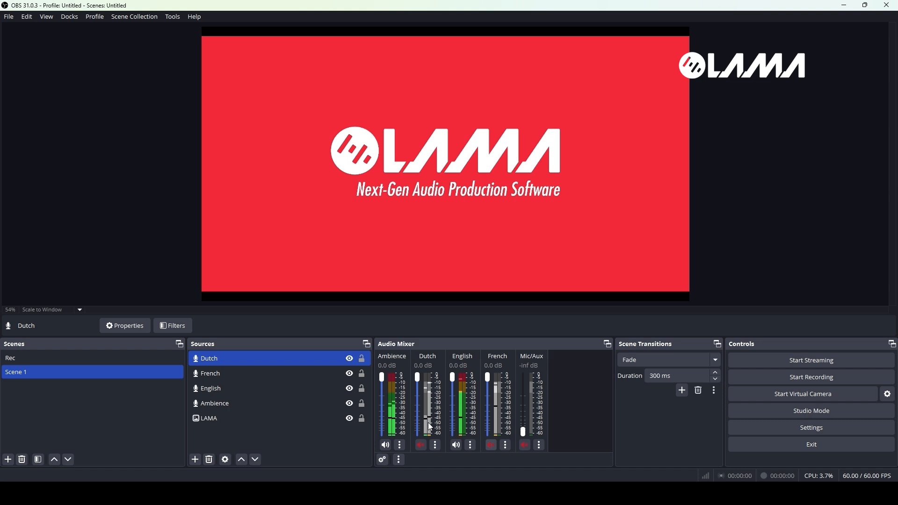
Step: Make the English source mono and set its audio monitoring to Monitor and Output in the Advanced Audio Properties
{"action": "left_click", "coordinate": [471, 446]}
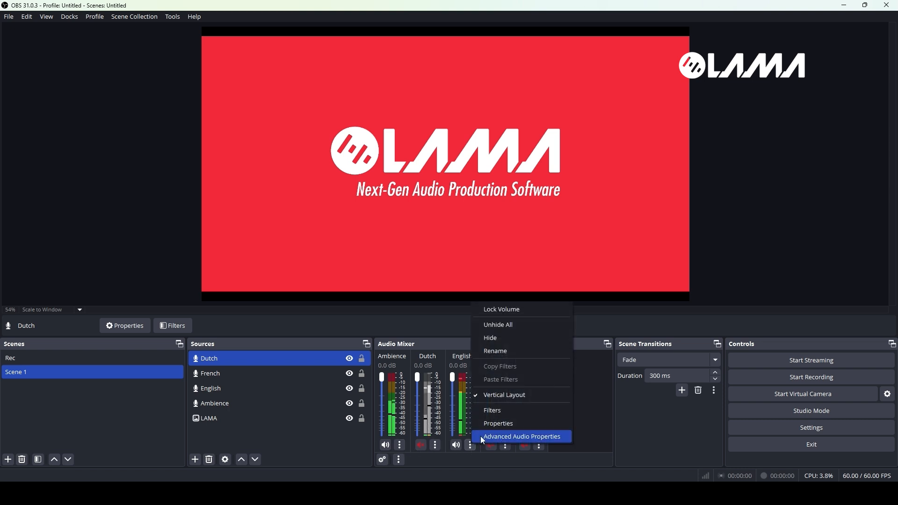
{"action": "left_click", "coordinate": [515, 437]}
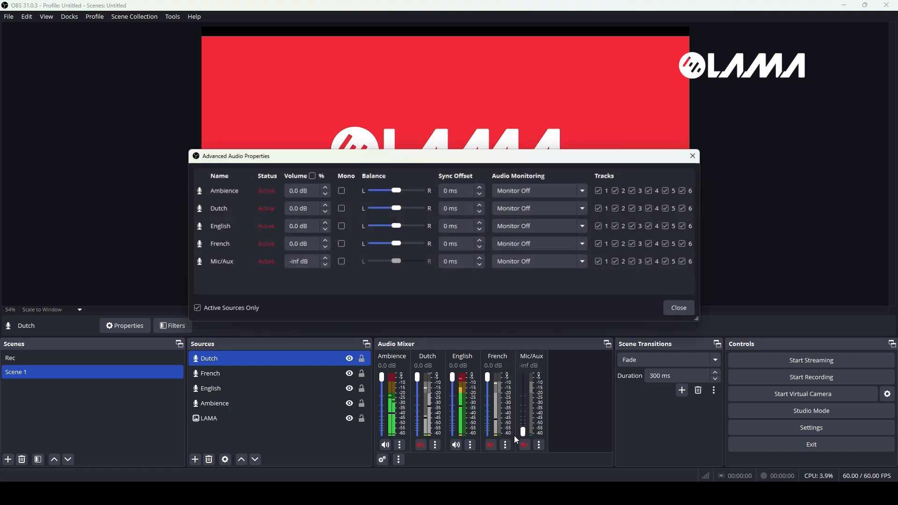
{"action": "left_click", "coordinate": [342, 227]}
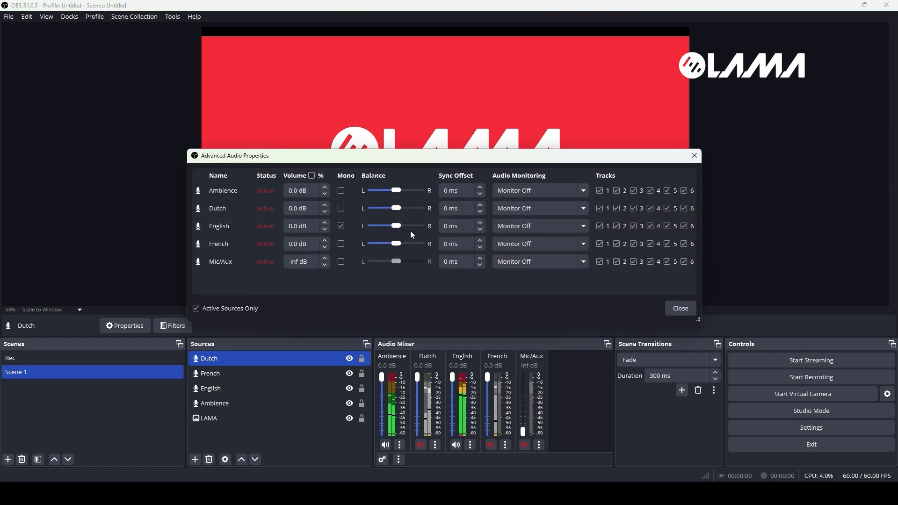
{"action": "left_click", "coordinate": [529, 226]}
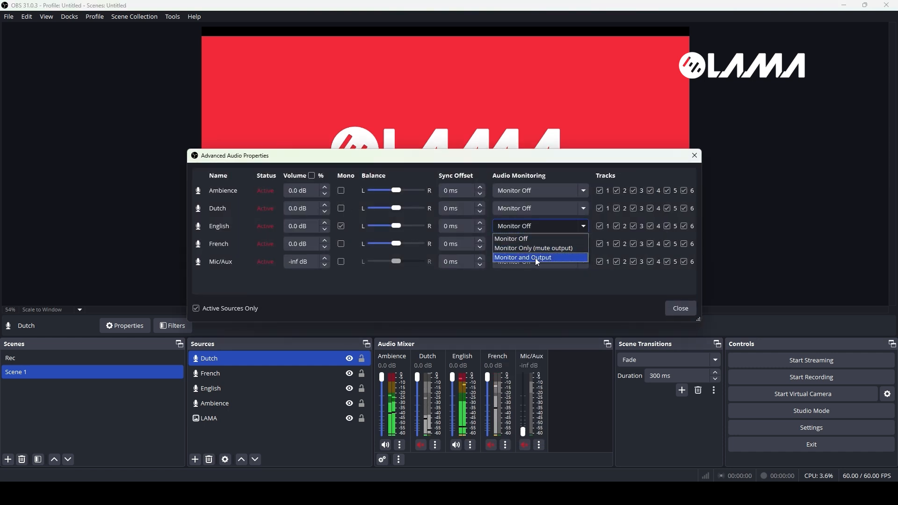
{"action": "left_click", "coordinate": [536, 258]}
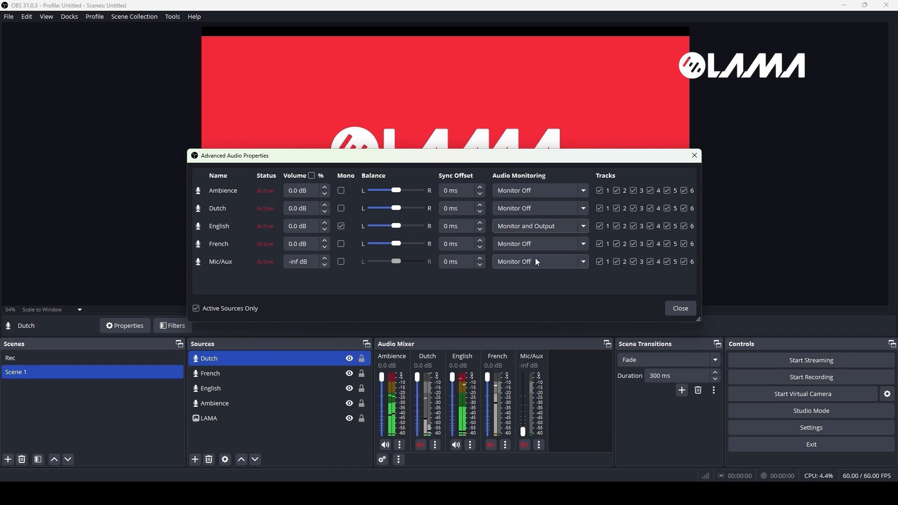
Step: Set the Ambience source's audio monitoring to Monitor and Output
{"action": "left_click", "coordinate": [533, 193]}
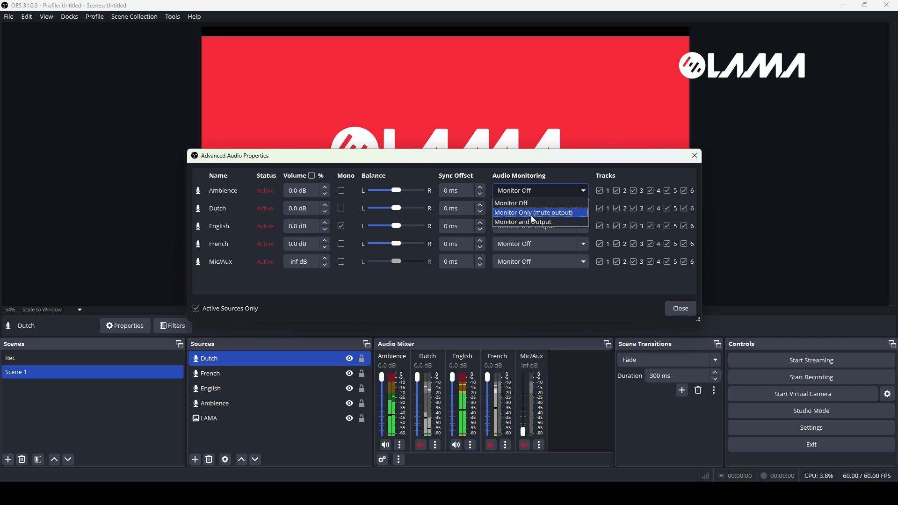
{"action": "left_click", "coordinate": [532, 212]}
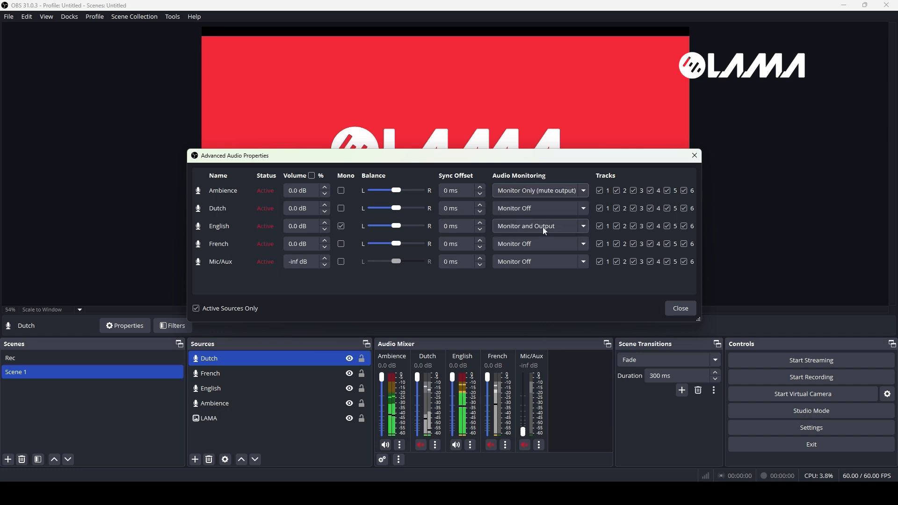
{"action": "left_click", "coordinate": [543, 226]}
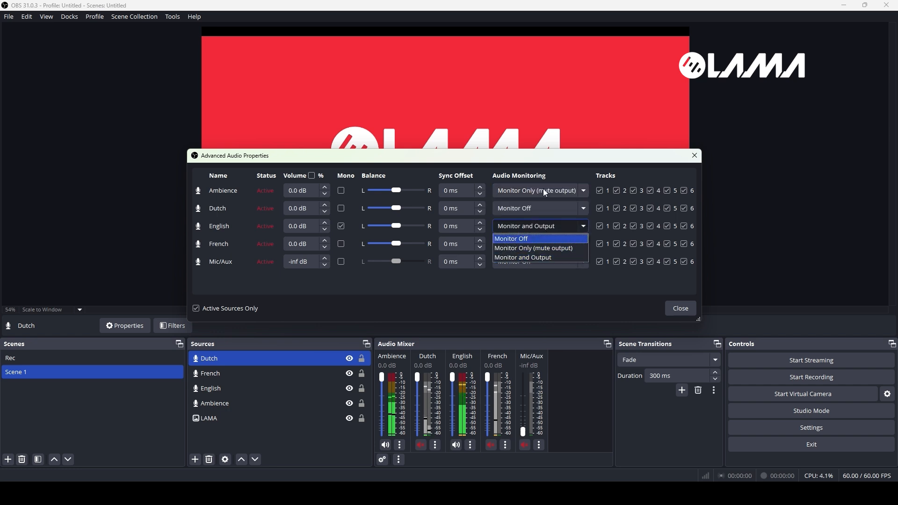
{"action": "left_click", "coordinate": [543, 190]}
{"action": "left_click", "coordinate": [541, 222]}
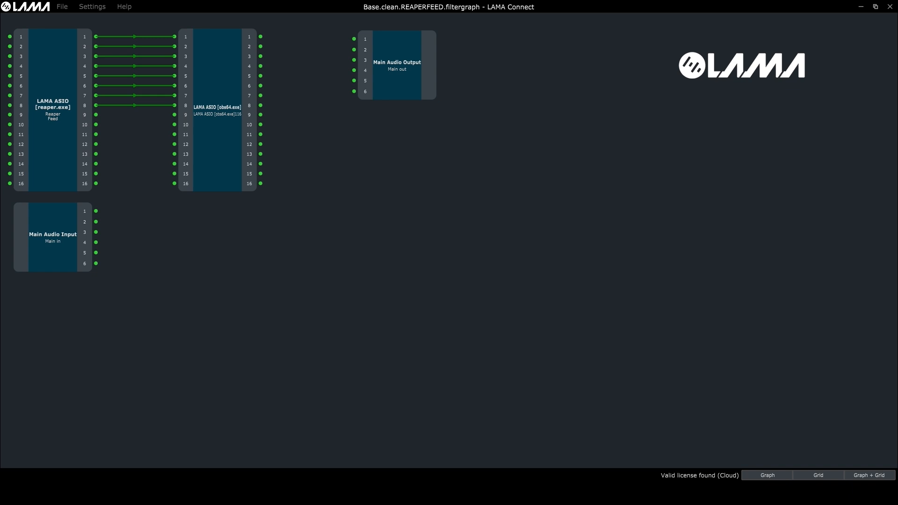
Step: In OBS, configure the DistroAV NDI main output with the name OBS PGM and no output groups
{"action": "mouse_move", "coordinate": [262, 493]}
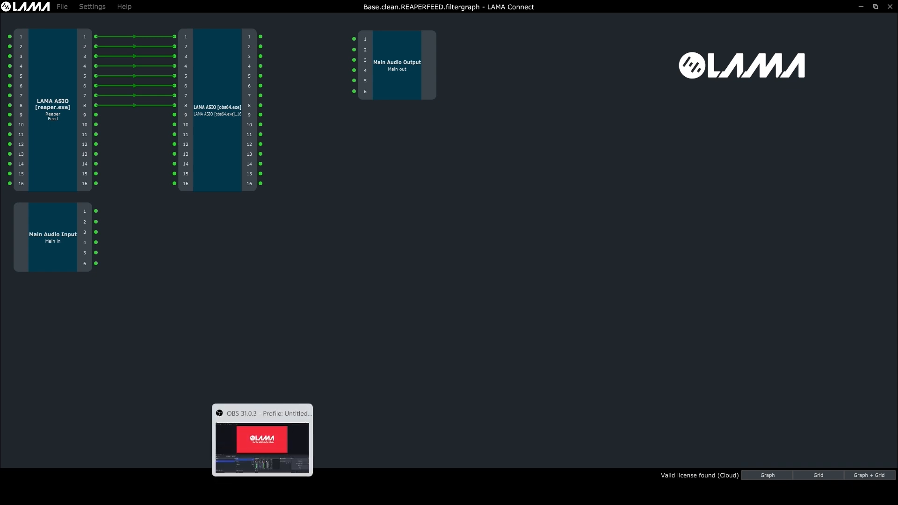
{"action": "left_click", "coordinate": [262, 440]}
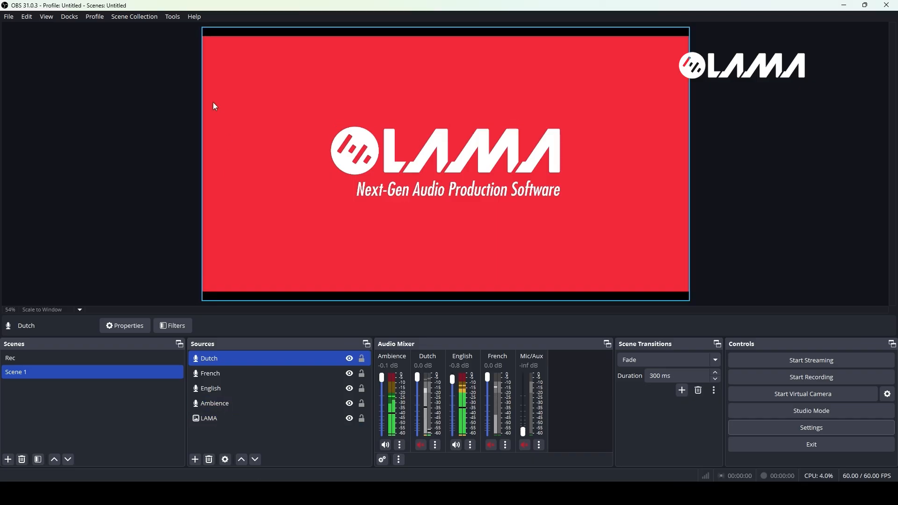
{"action": "left_click", "coordinate": [184, 19]}
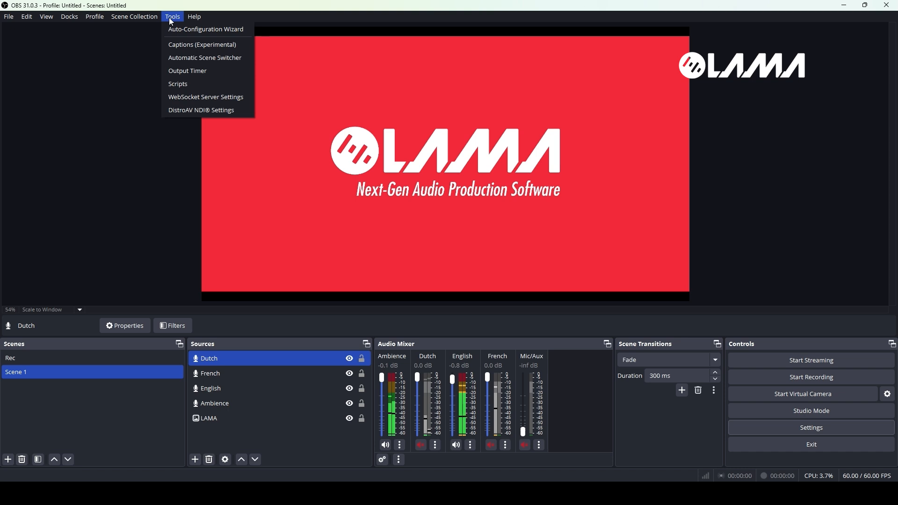
{"action": "left_click", "coordinate": [201, 111]}
{"action": "left_click", "coordinate": [444, 137]}
{"action": "key", "text": "ctrl+a"}
{"action": "key", "text": "BackSpace"}
{"action": "left_click", "coordinate": [463, 124]}
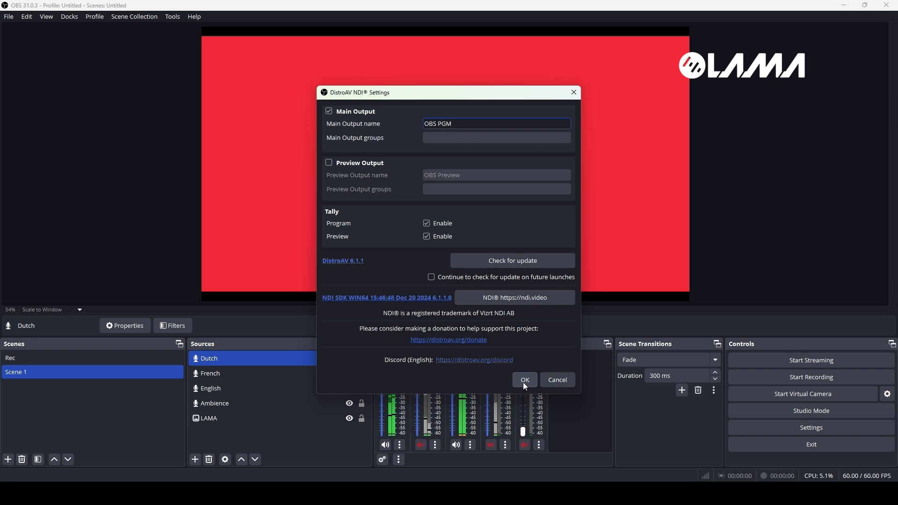
{"action": "left_click", "coordinate": [526, 386]}
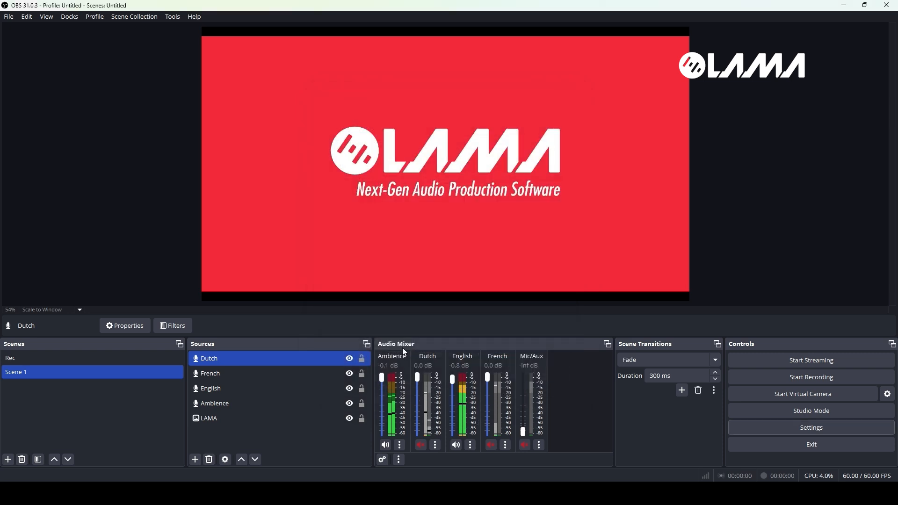
Step: Switch to LAMA Connect, add a LAMA NDI Receiver to the graph and set its source to OBS PGM
{"action": "key", "text": "alt+Tab"}
{"action": "right_click", "coordinate": [276, 241]}
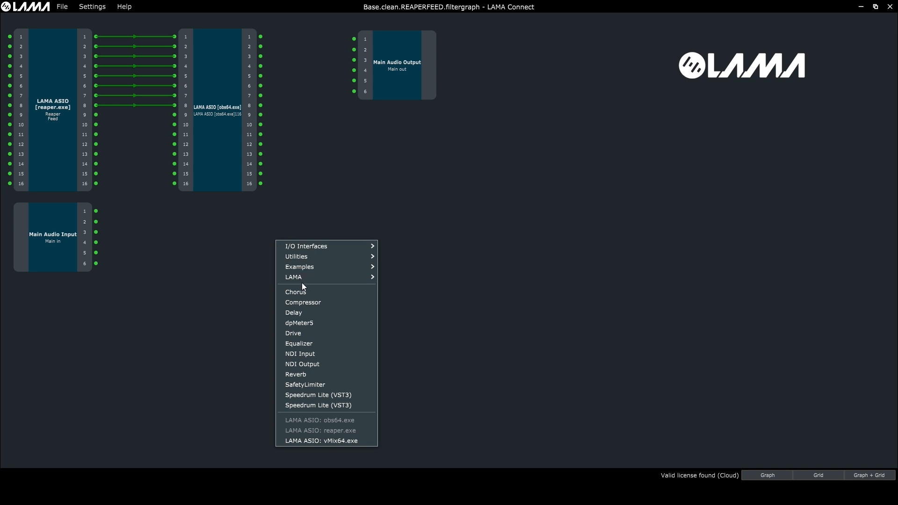
{"action": "mouse_move", "coordinate": [360, 277]}
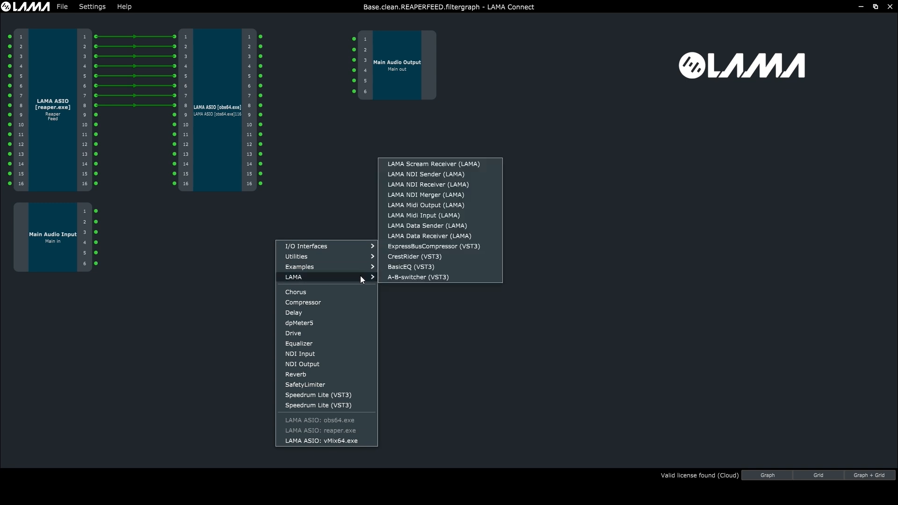
{"action": "left_click", "coordinate": [430, 186]}
{"action": "left_click_drag", "start_coordinate": [297, 236], "coordinate": [264, 313]}
{"action": "double_click", "coordinate": [264, 309]}
{"action": "left_click", "coordinate": [131, 145]}
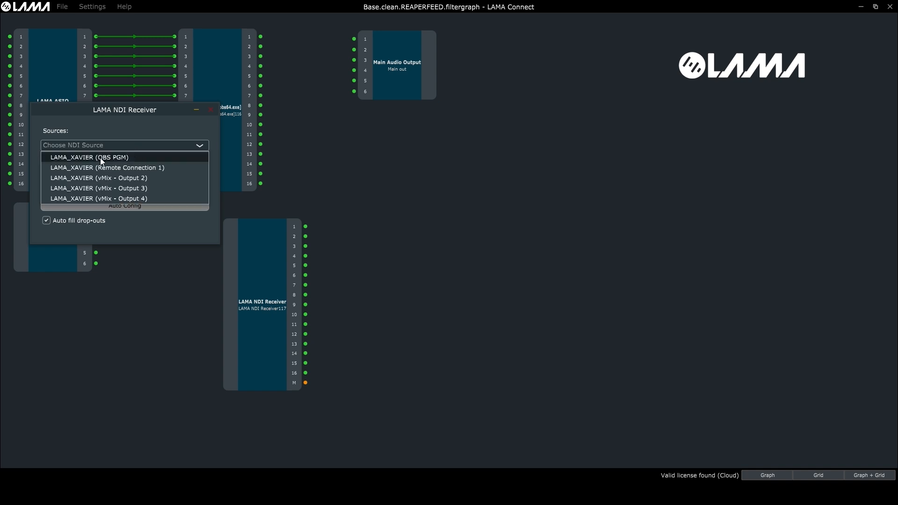
{"action": "left_click", "coordinate": [145, 158]}
Step: Connect NDI Receiver outputs 1 and 2 to Main Audio Output inputs 1 and 2, and auto-configure the receiver's buffer
{"action": "left_click_drag", "start_coordinate": [401, 70], "coordinate": [416, 271]}
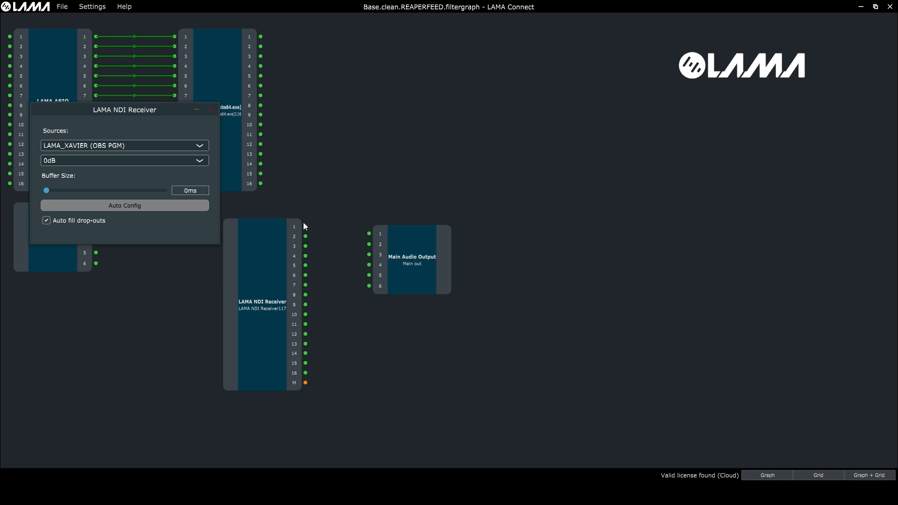
{"action": "left_click_drag", "start_coordinate": [305, 226], "coordinate": [369, 234]}
{"action": "left_click_drag", "start_coordinate": [306, 236], "coordinate": [370, 244]}
{"action": "left_click", "coordinate": [125, 205]}
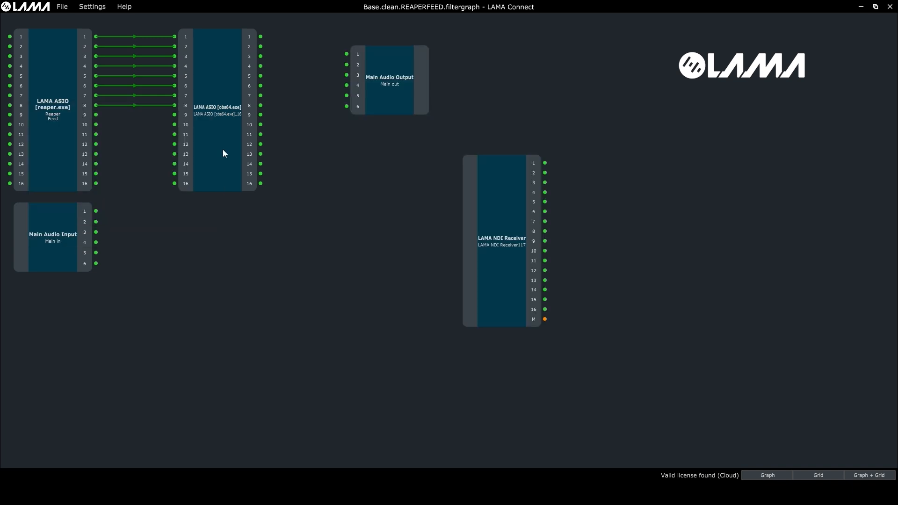
Step: Move the OBS LAMA ASIO node lower in the graph and add a LAMA NDI Sender above it
{"action": "left_click_drag", "start_coordinate": [222, 153], "coordinate": [270, 283]}
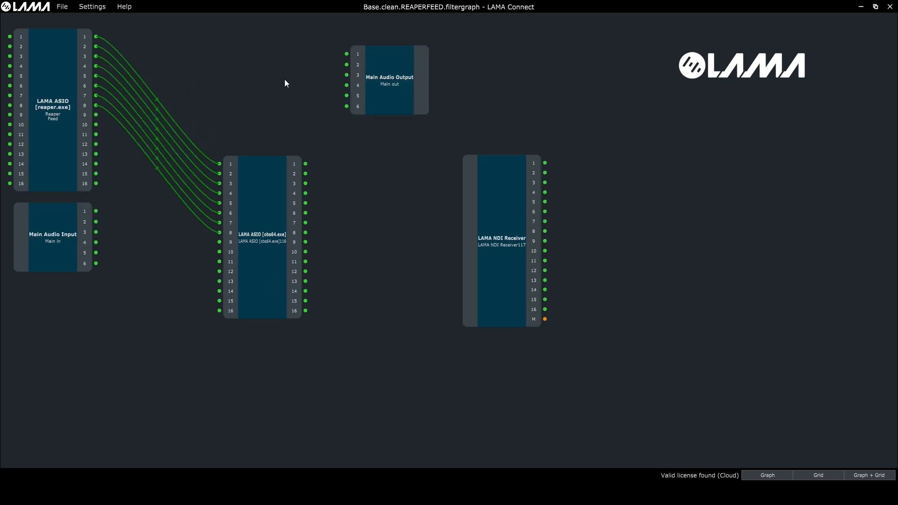
{"action": "left_click_drag", "start_coordinate": [268, 214], "coordinate": [260, 296]}
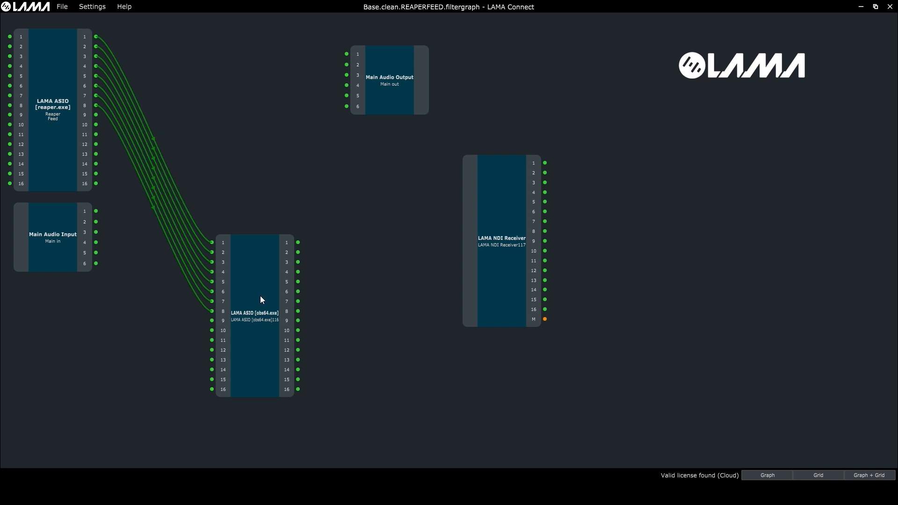
{"action": "right_click", "coordinate": [212, 70]}
{"action": "mouse_move", "coordinate": [257, 106]}
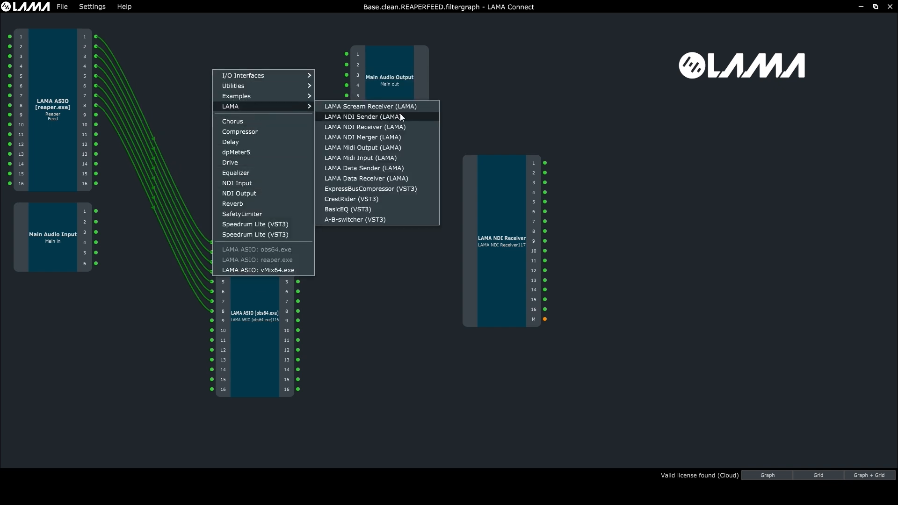
{"action": "left_click", "coordinate": [386, 117]}
{"action": "left_click_drag", "start_coordinate": [200, 86], "coordinate": [248, 141]}
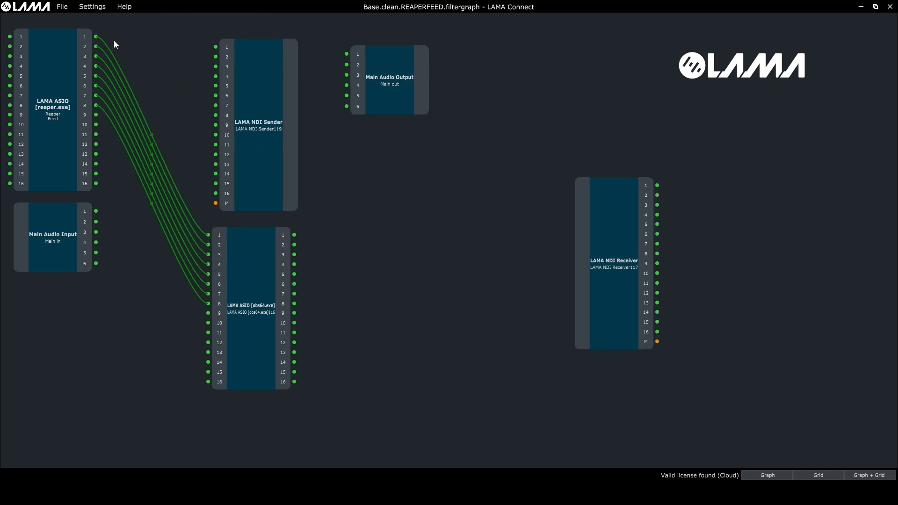
Step: Connect outputs 1, 2 and 5 of the Reaper LAMA ASIO node to inputs 1, 2 and 5 of the NDI Sender
{"action": "left_click_drag", "start_coordinate": [102, 40], "coordinate": [217, 46]}
{"action": "mouse_move", "coordinate": [97, 46]}
{"action": "left_mouse_down"}
{"action": "mouse_move", "coordinate": [179, 55]}
{"action": "mouse_move", "coordinate": [96, 47]}
{"action": "left_mouse_up"}
{"action": "left_click_drag", "start_coordinate": [184, 56], "coordinate": [217, 57]}
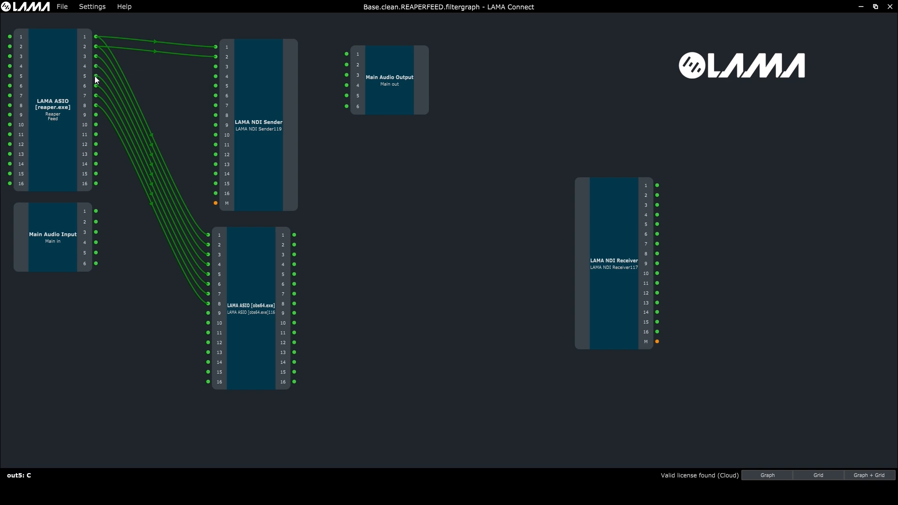
{"action": "left_click_drag", "start_coordinate": [96, 75], "coordinate": [216, 86]}
Step: Name the NDI Sender's output "to obs", apply it and close its settings
{"action": "double_click", "coordinate": [275, 148]}
{"action": "left_click", "coordinate": [248, 194]}
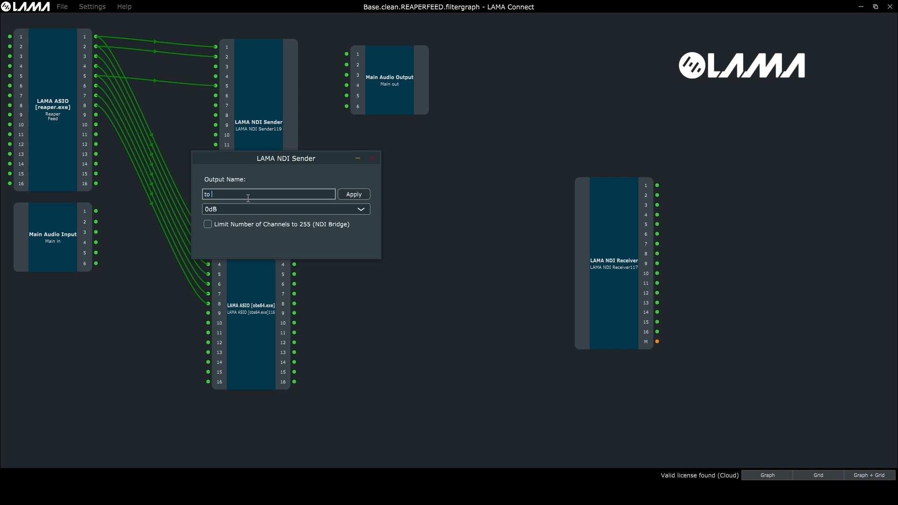
{"action": "left_click", "coordinate": [354, 195]}
{"action": "left_click", "coordinate": [377, 161]}
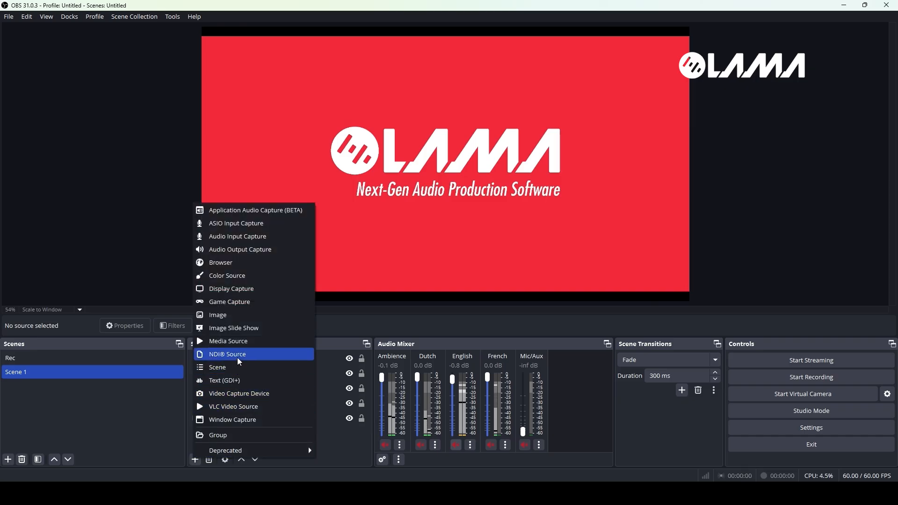
Step: In OBS, add an NDI Source to Scene 1 that receives the "to obs" feed
{"action": "left_click", "coordinate": [239, 359]}
{"action": "left_click", "coordinate": [469, 304]}
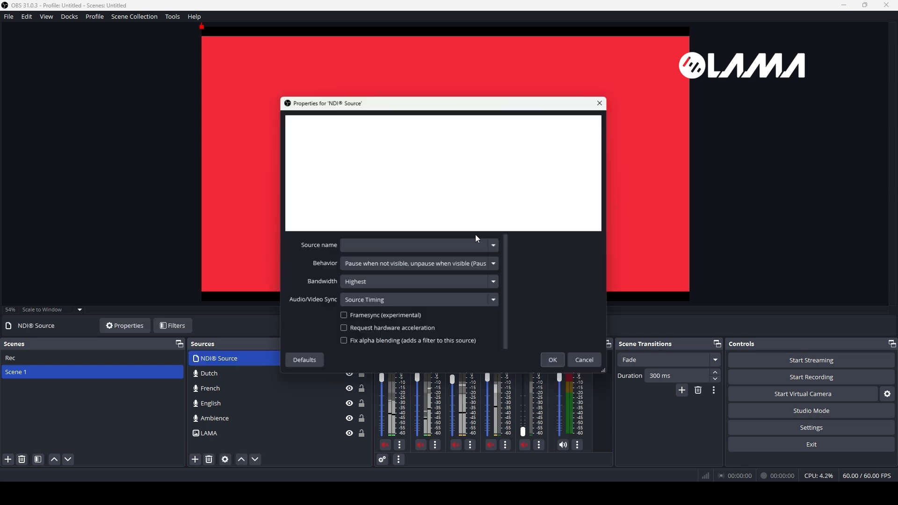
{"action": "left_click", "coordinate": [423, 245]}
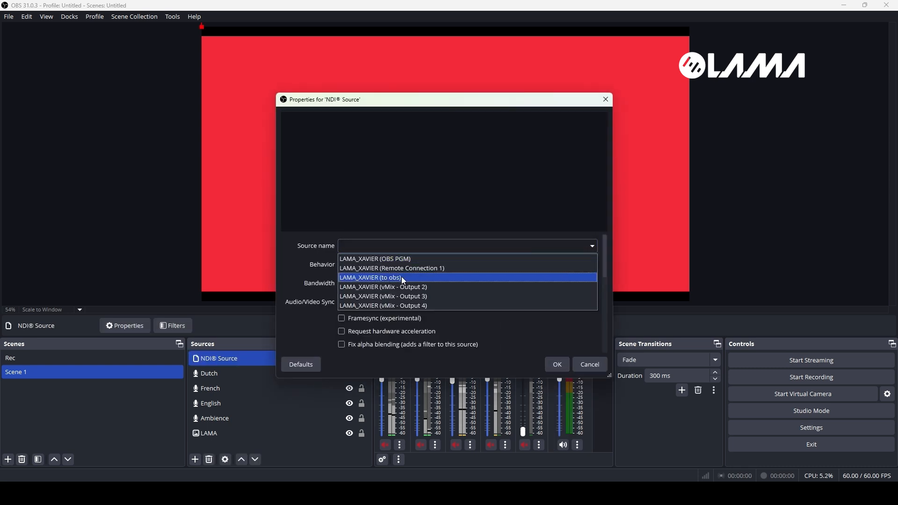
{"action": "left_click", "coordinate": [393, 278]}
{"action": "left_click", "coordinate": [557, 364]}
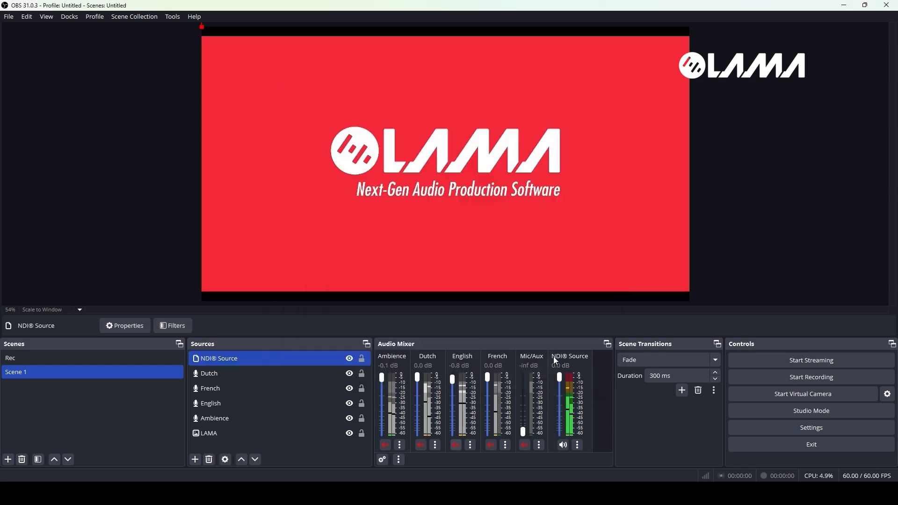
Step: Make the NDI Source mono and set its audio monitoring to Monitor and Output
{"action": "left_click", "coordinate": [577, 446]}
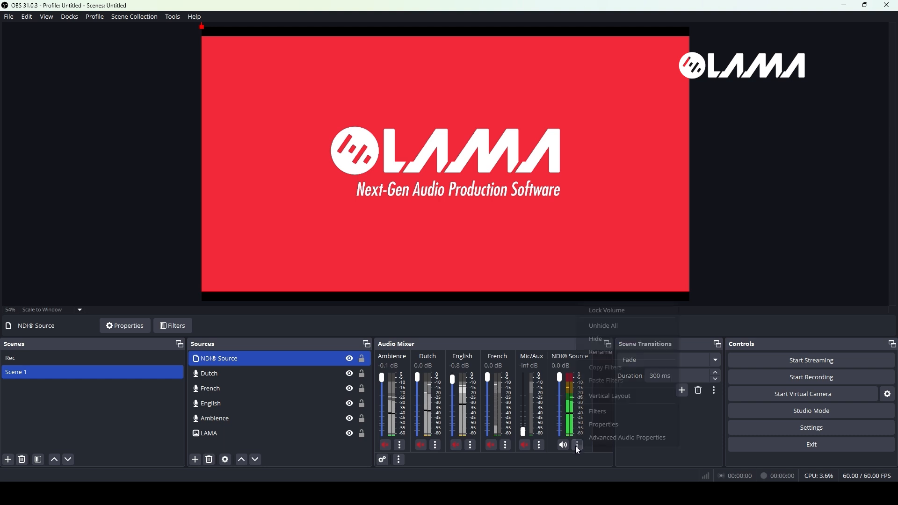
{"action": "left_click", "coordinate": [622, 439]}
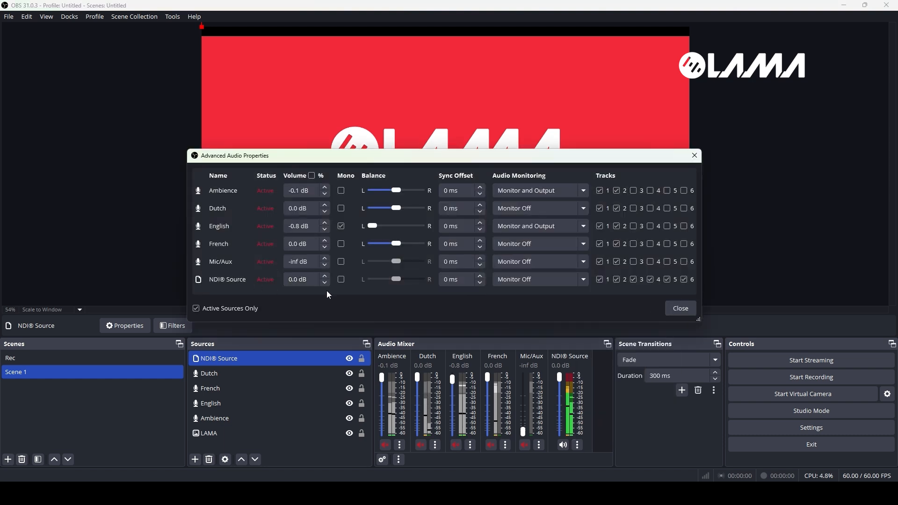
{"action": "left_click", "coordinate": [546, 281]}
{"action": "left_click", "coordinate": [545, 312]}
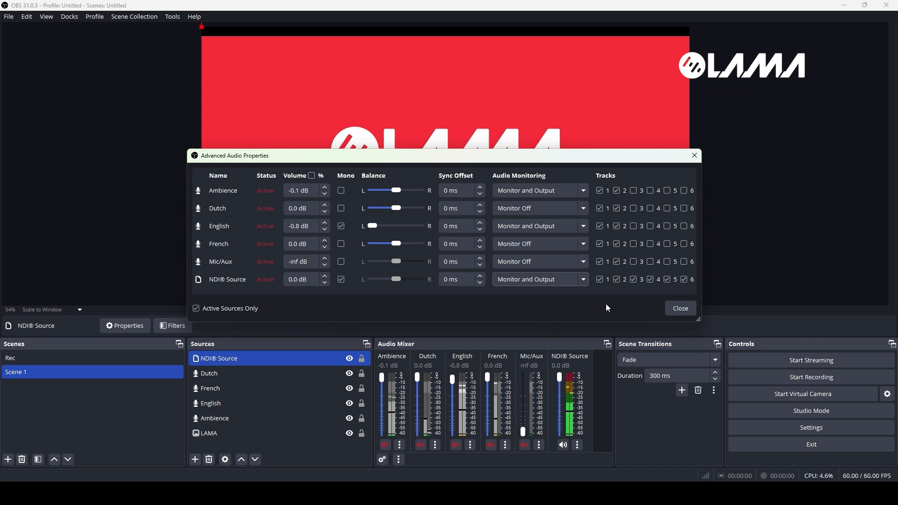
{"action": "left_click", "coordinate": [681, 309]}
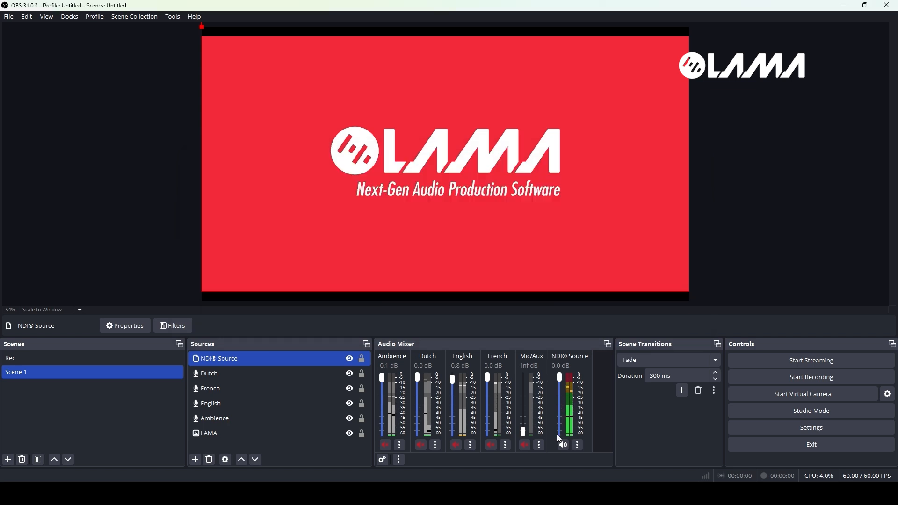